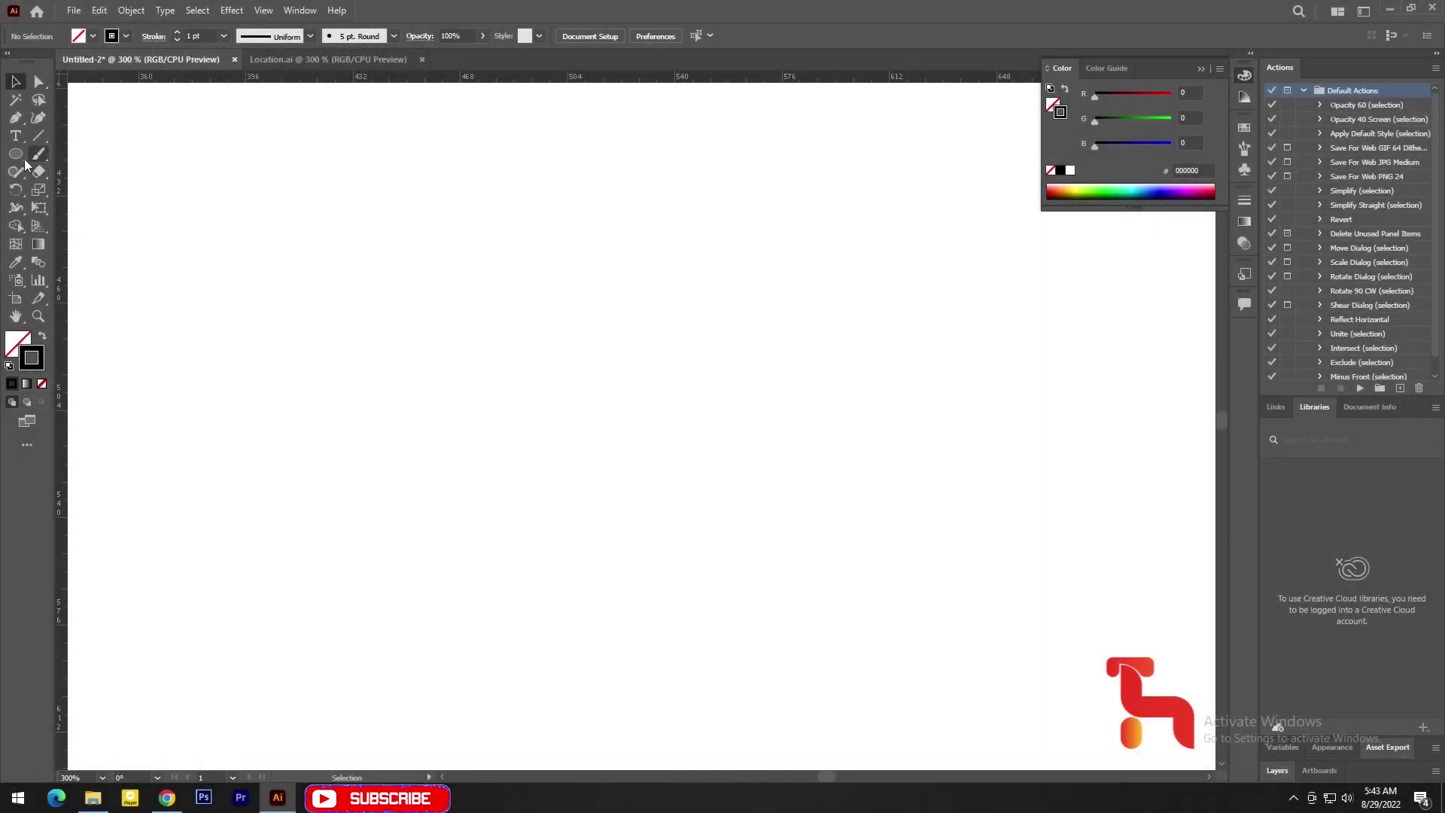
Step: Create a 50 × 150 pt rectangle with the Rectangle Tool
left_click(15, 155)
left_click_drag(15, 158, 69, 150)
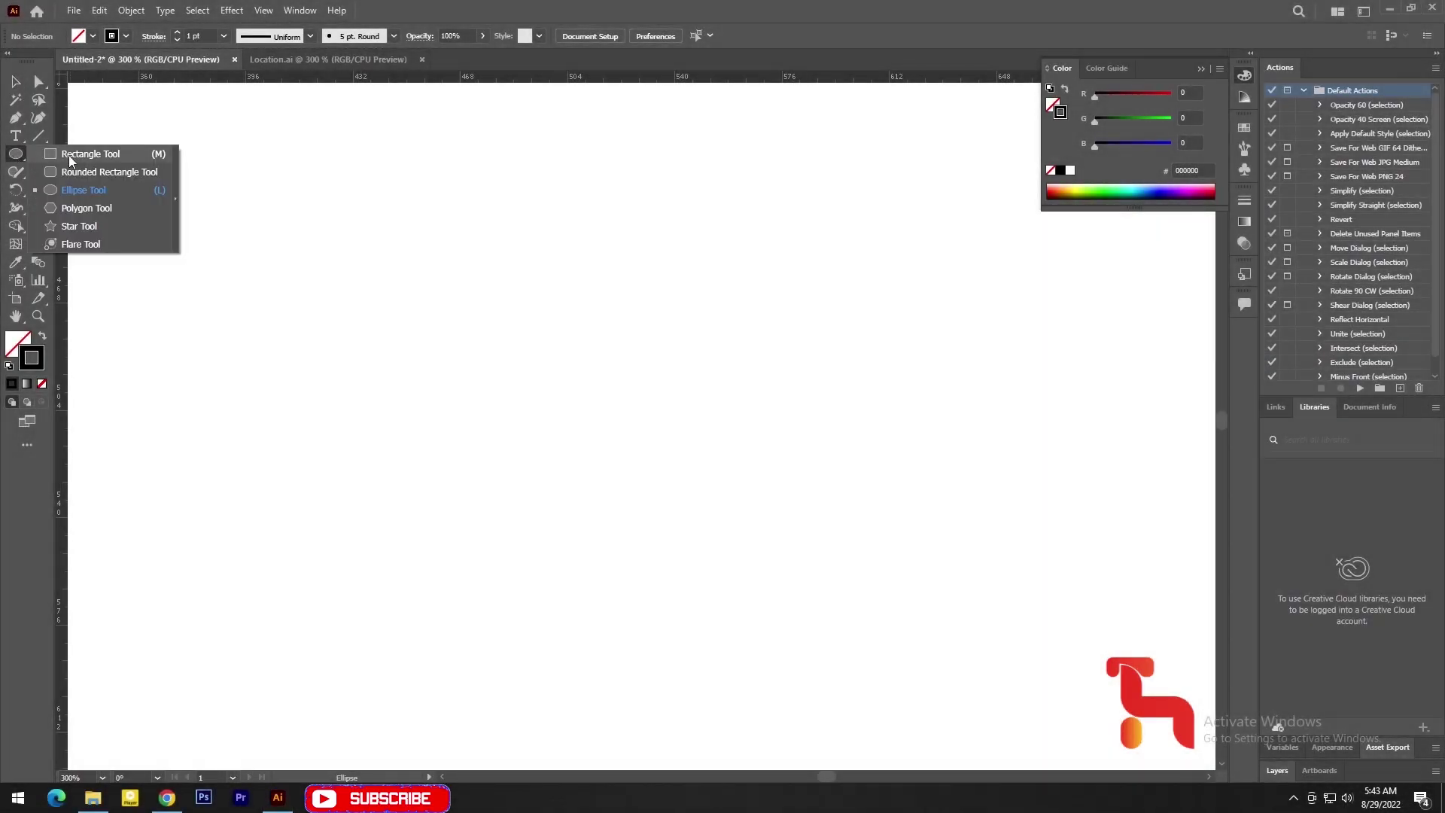
left_click(529, 369)
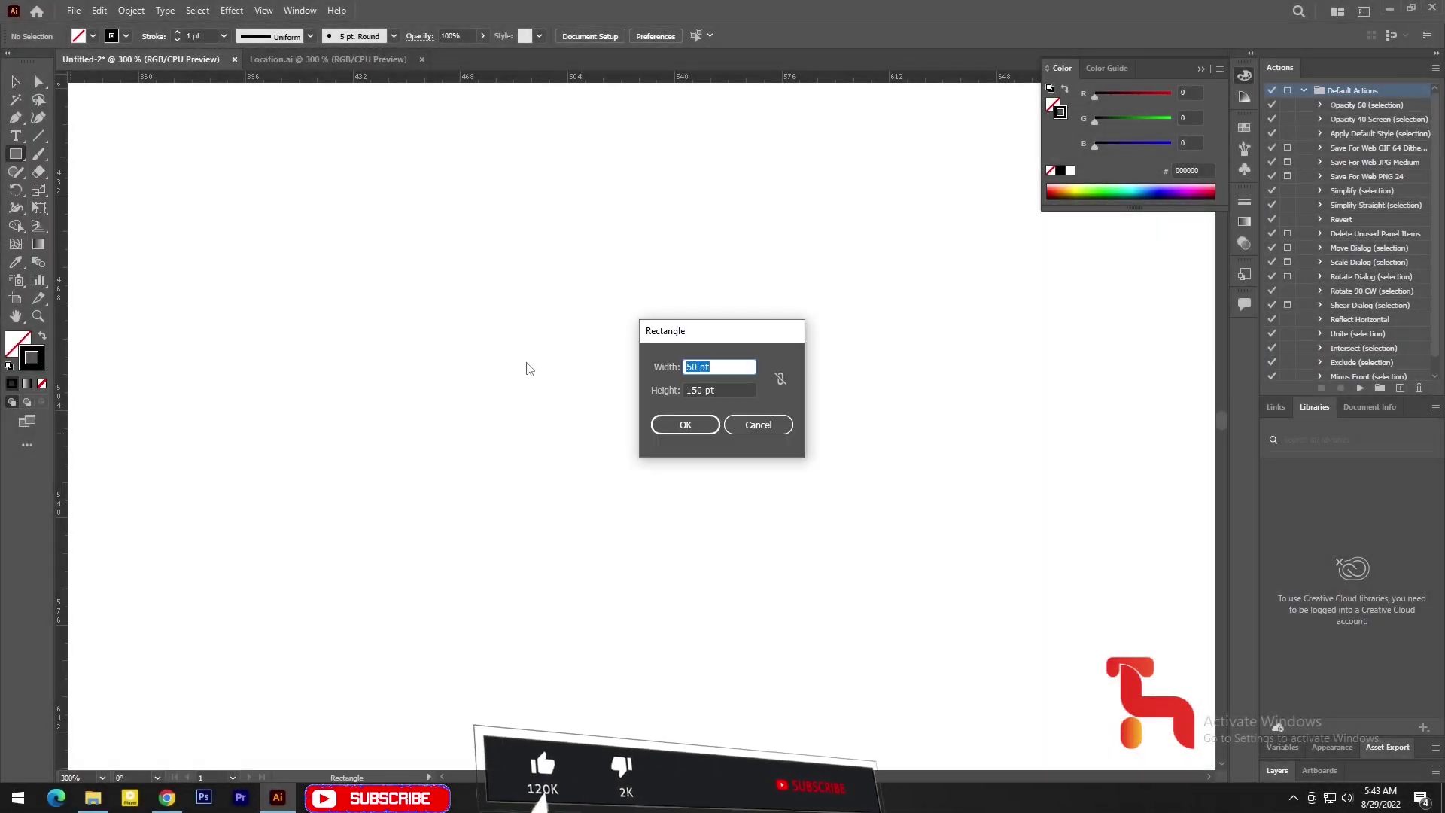
left_click(685, 426)
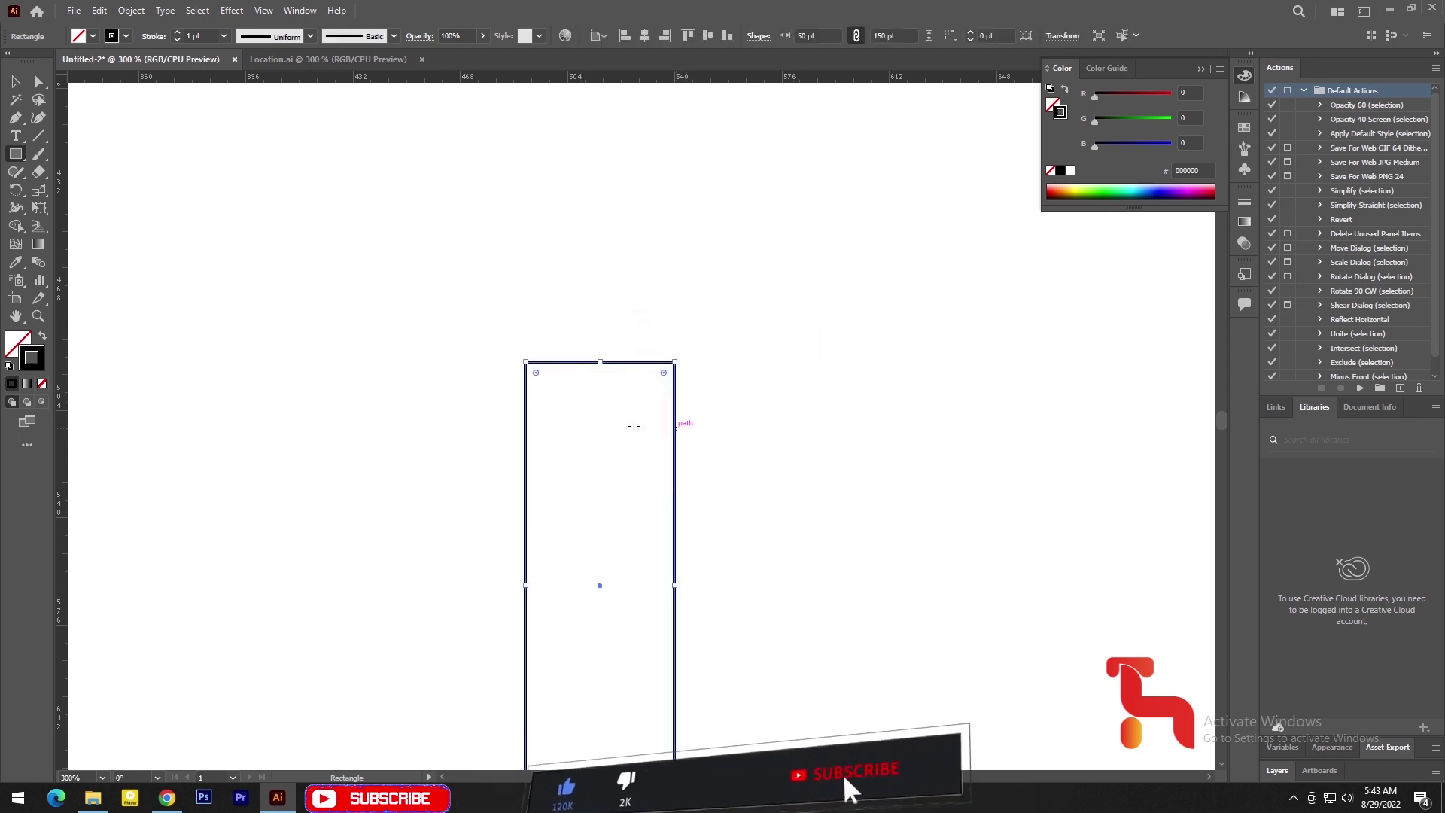
Step: Move the rectangle up-left and round its corners to 25 pt
left_click(15, 82)
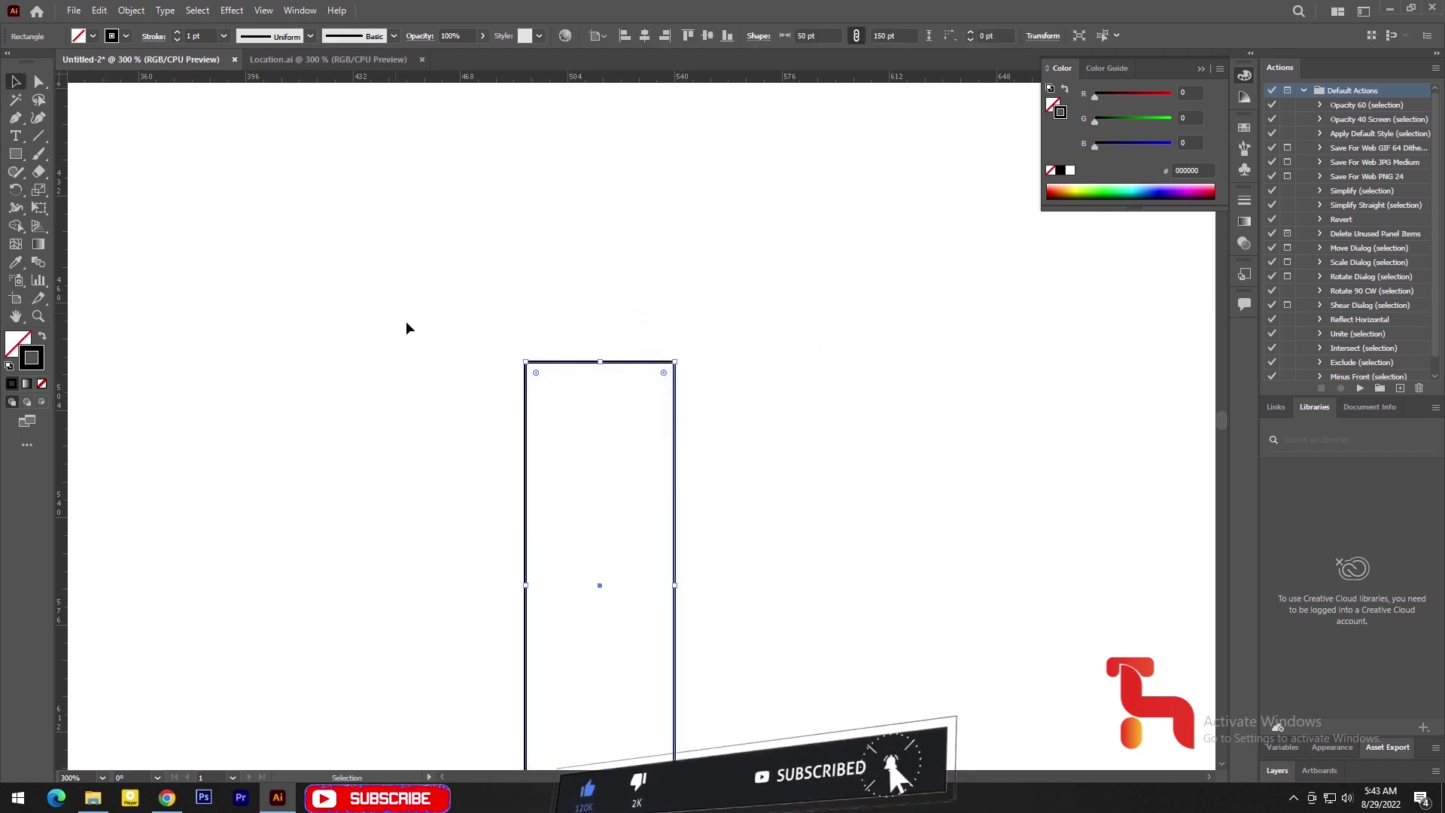
left_click_drag(551, 366, 405, 179)
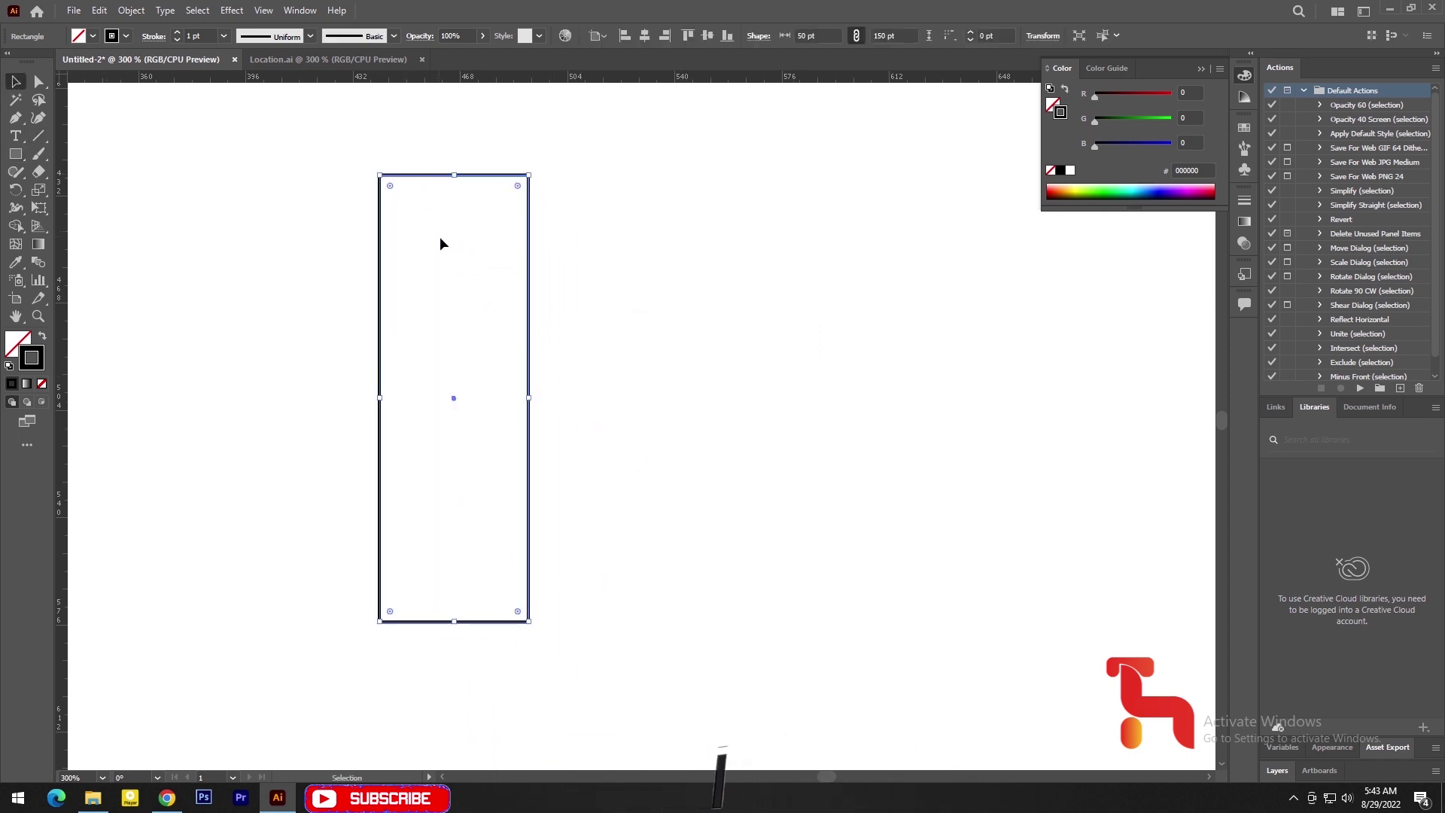
left_click_drag(514, 189, 419, 383)
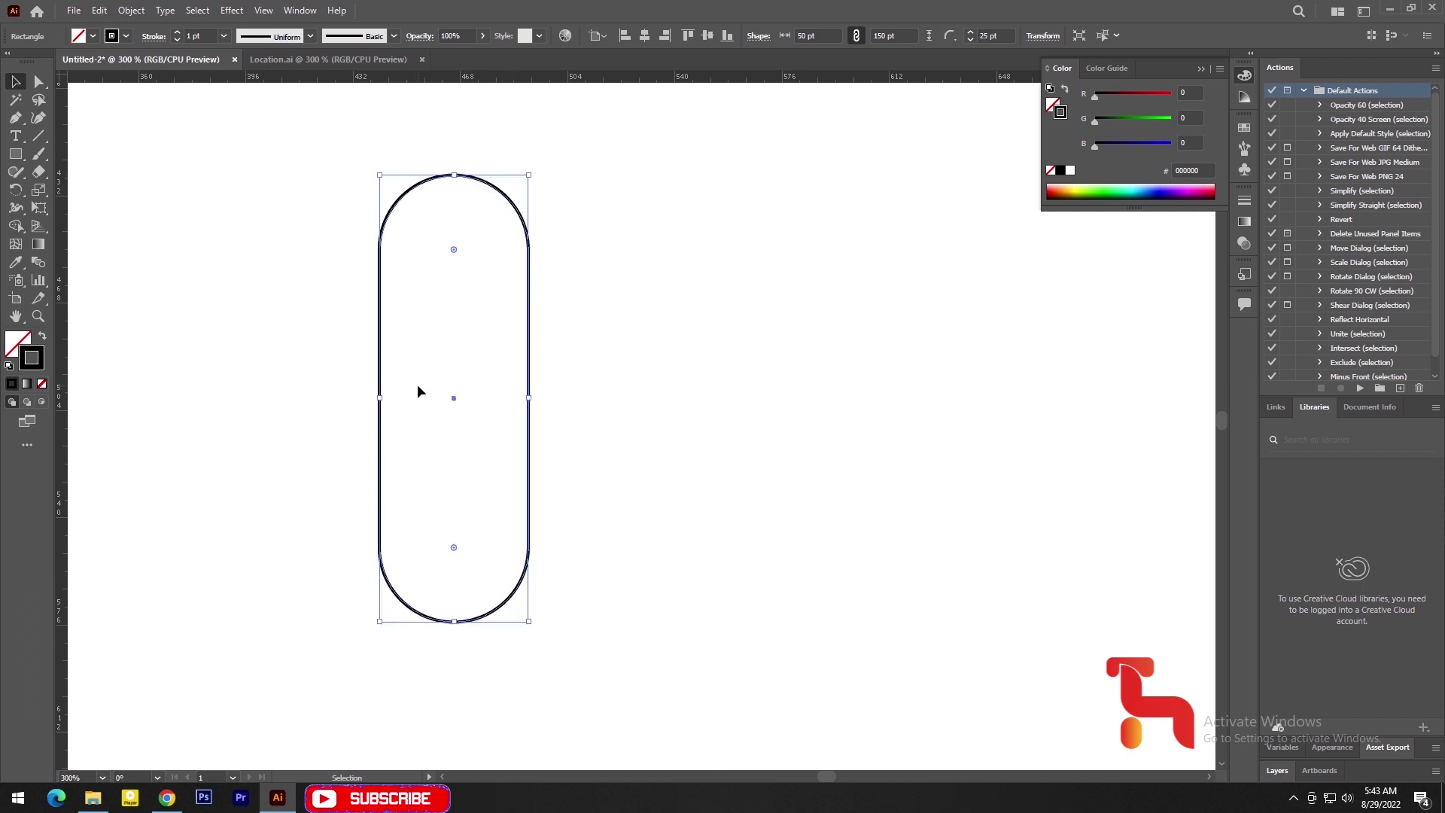
Step: Rotate the pill 30° using the Transform panel's preset angle list
left_click(291, 12)
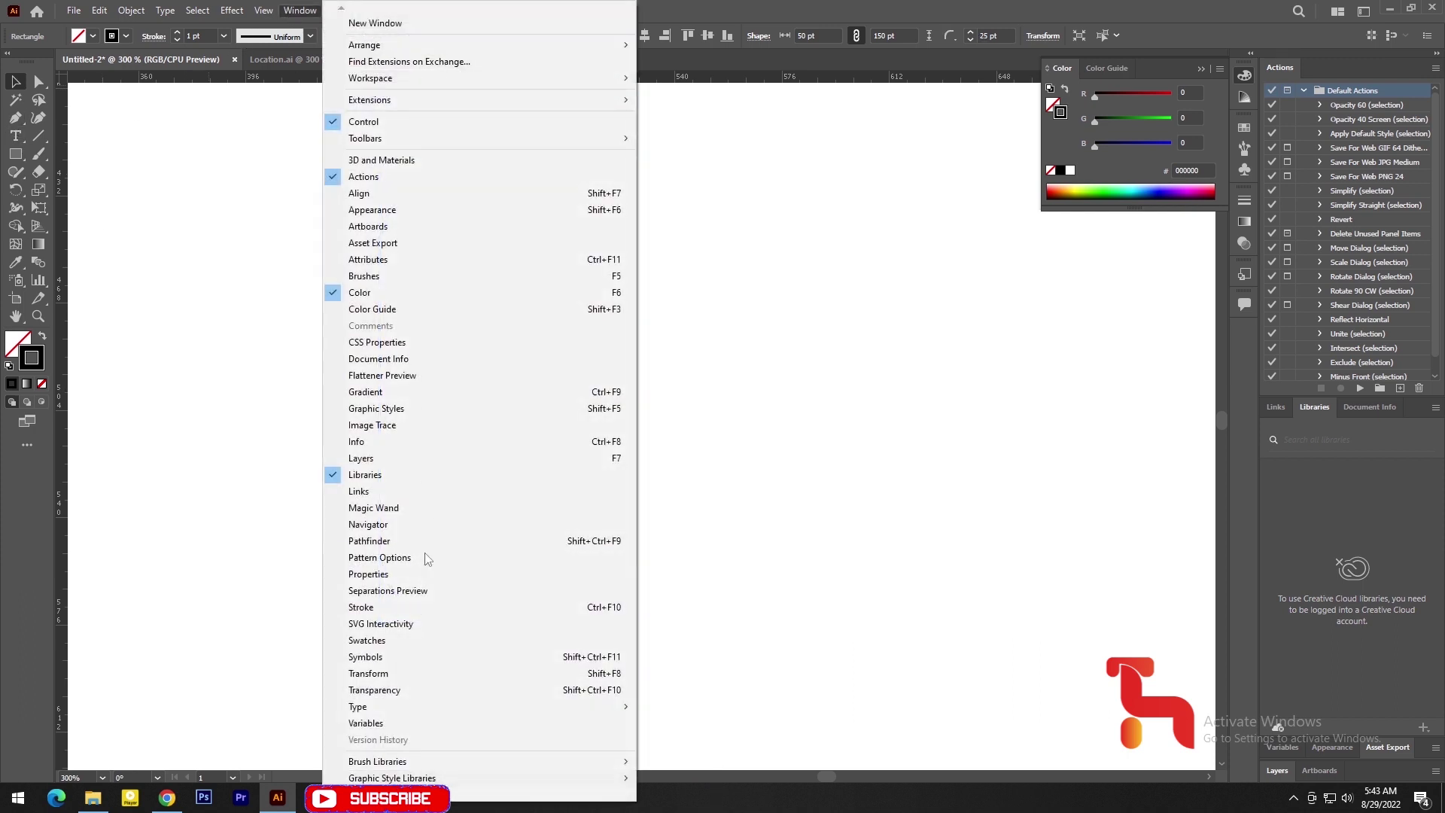
left_click(581, 673)
left_click(935, 360)
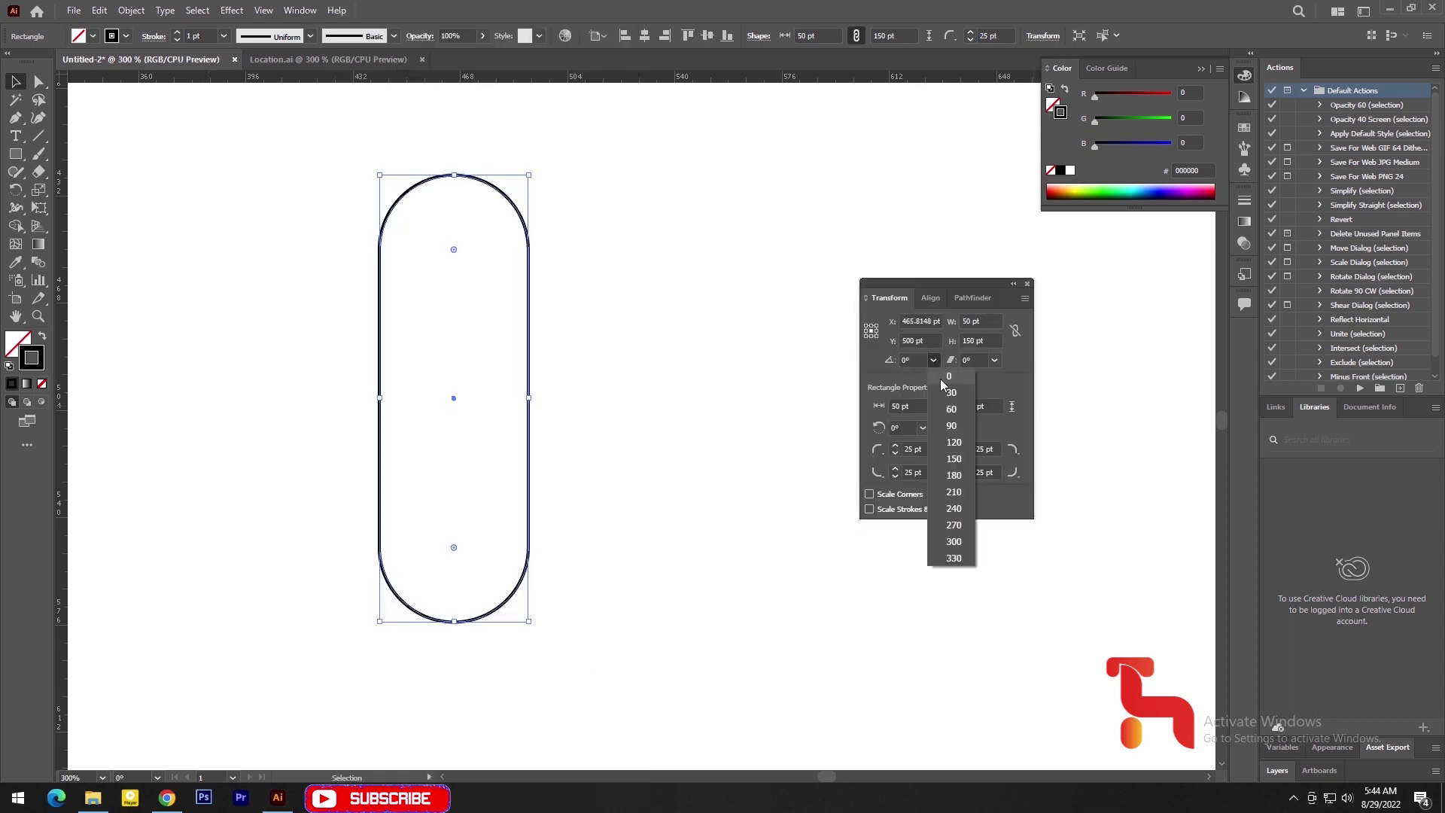
left_click(960, 393)
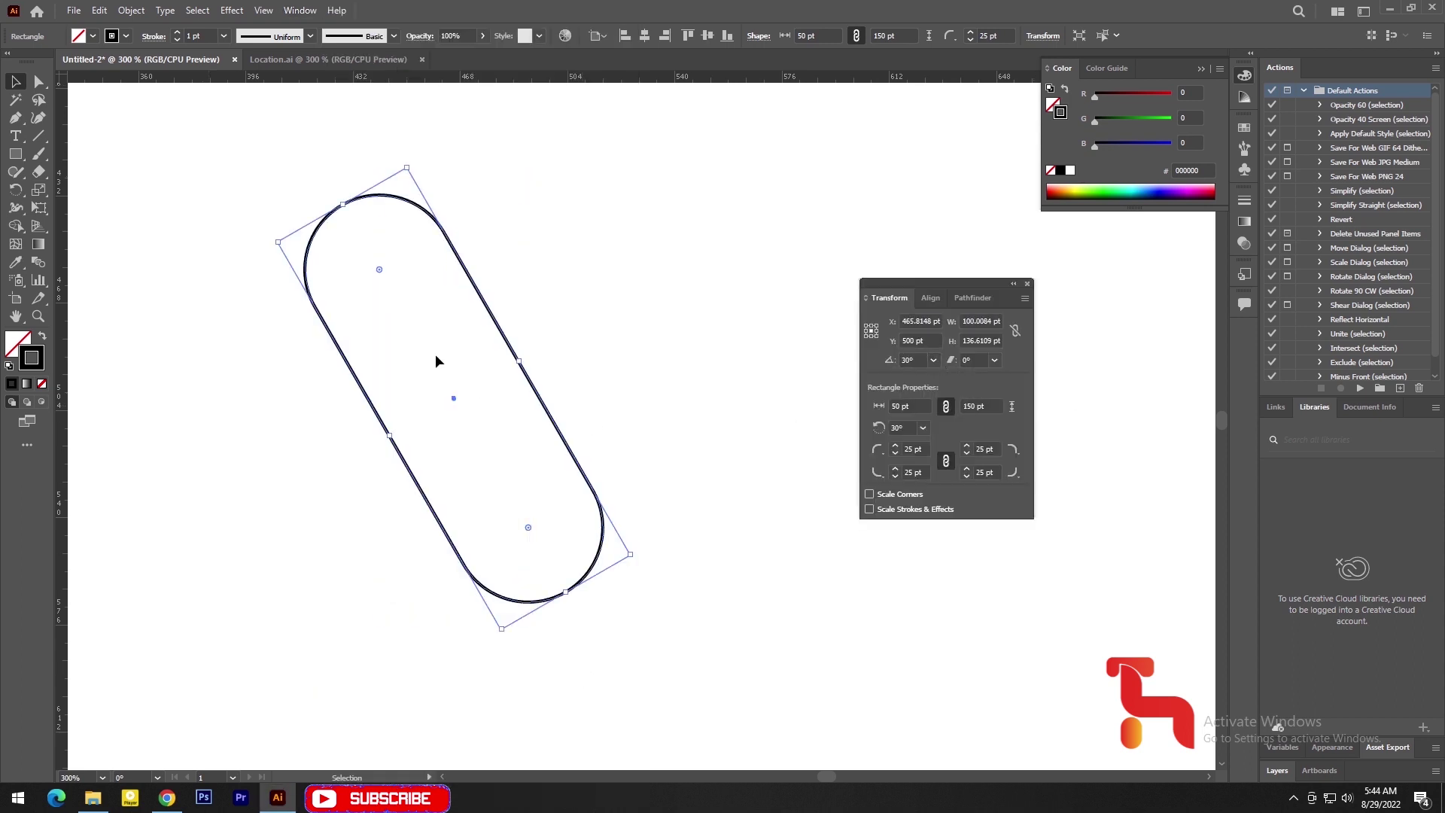
right_click(466, 283)
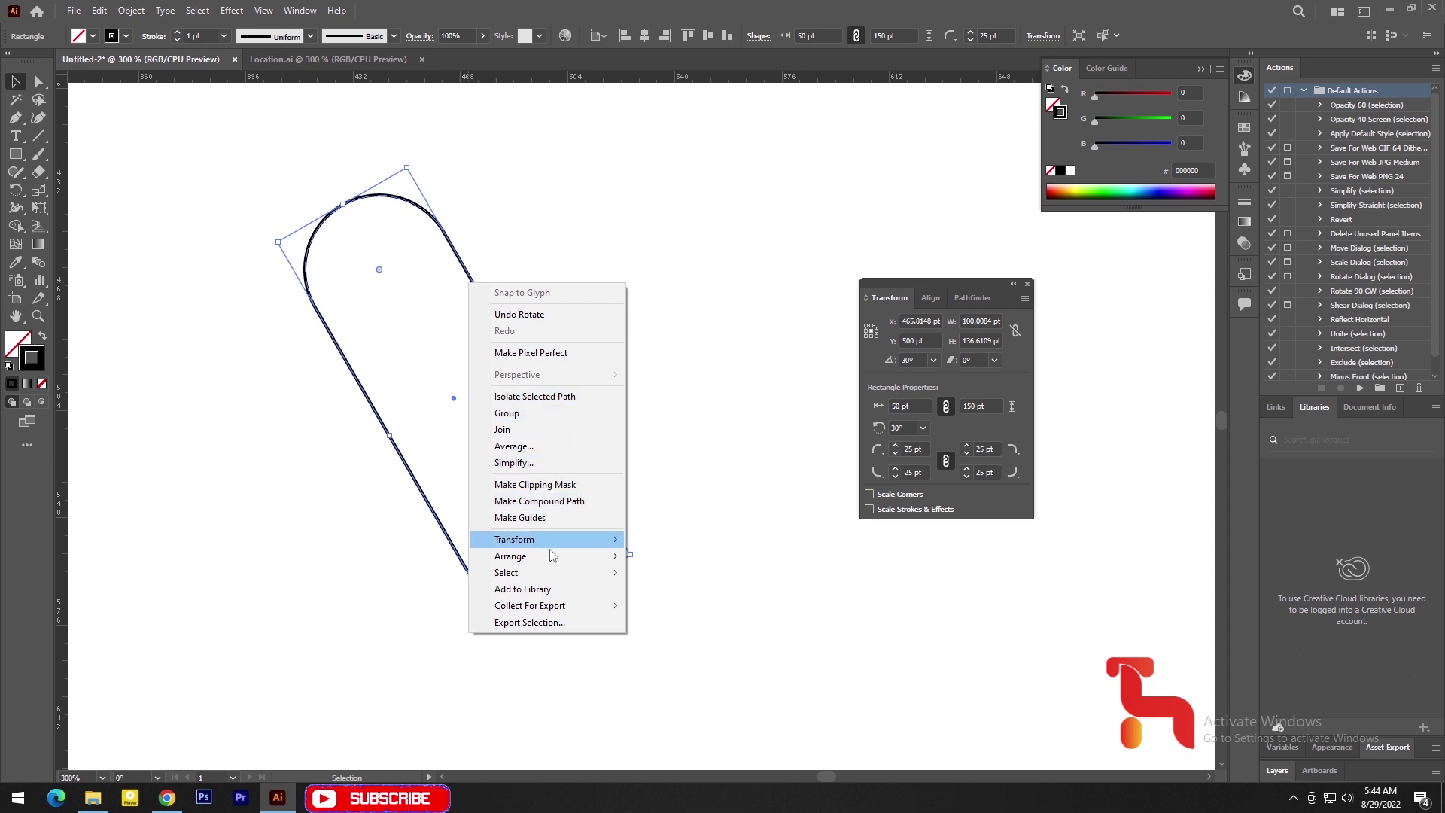
mouse_move(515, 539)
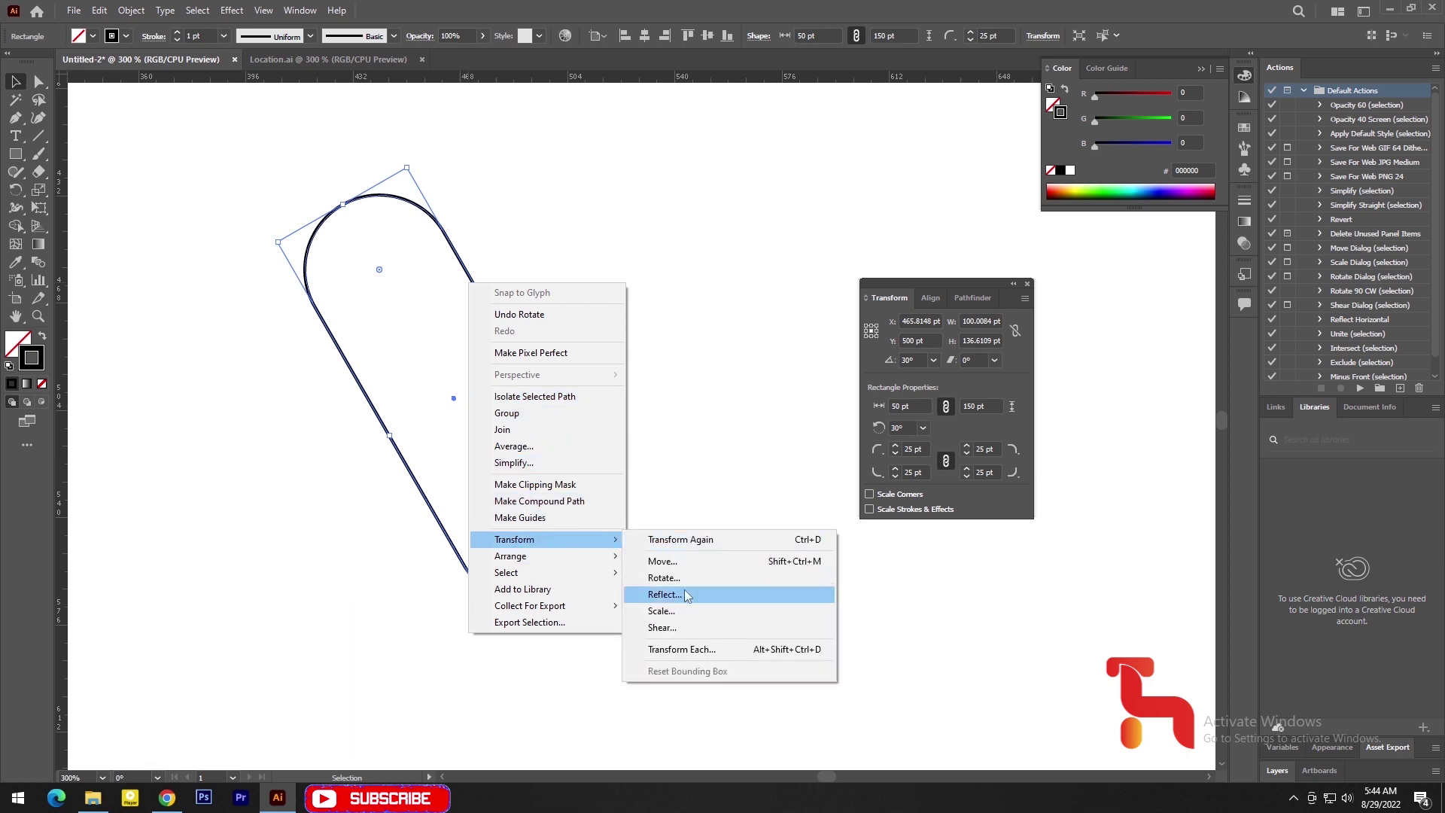
Step: Make a vertically reflected copy of the tilted pill and close the Transform panel
left_click(719, 597)
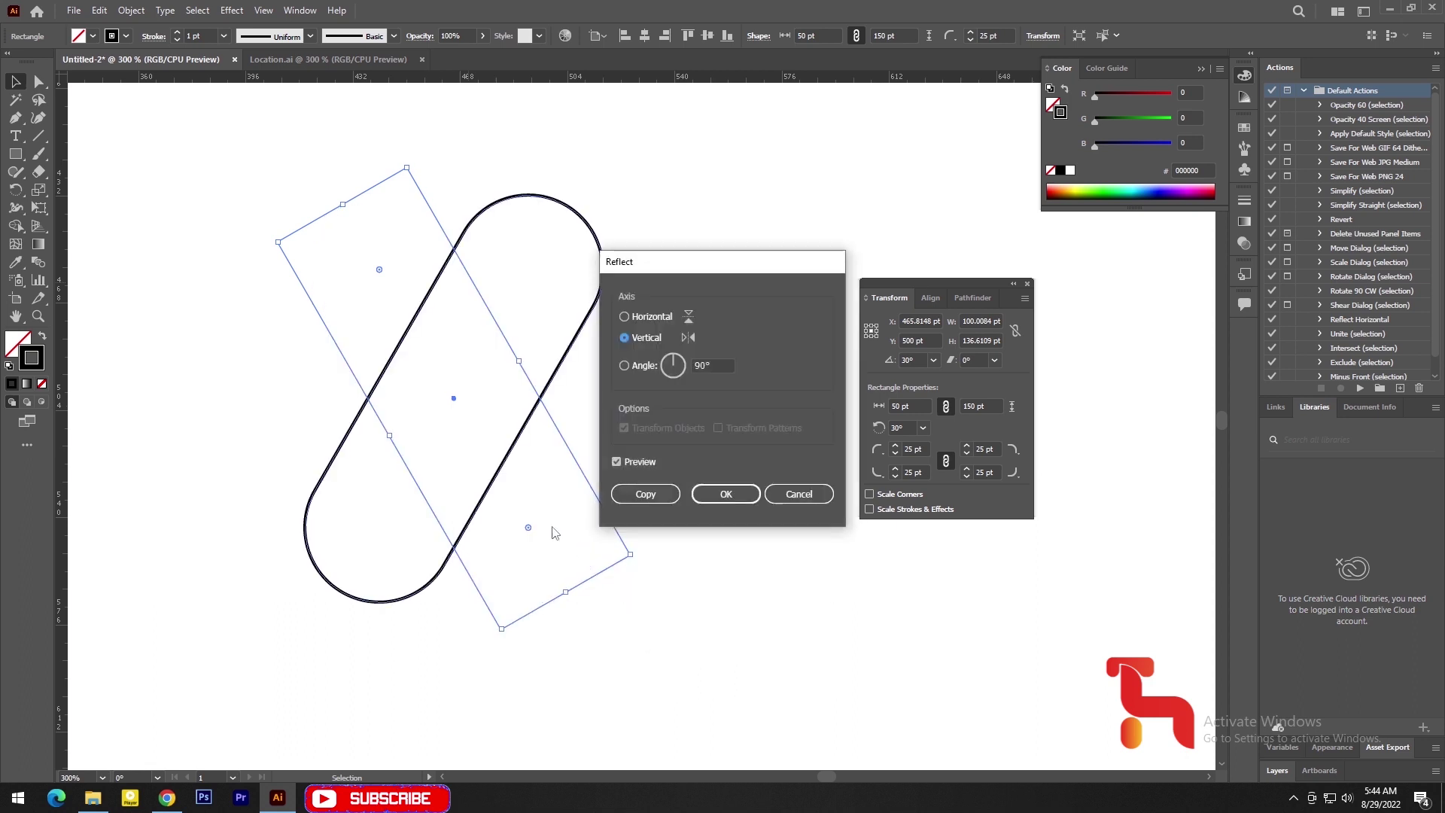
left_click(652, 497)
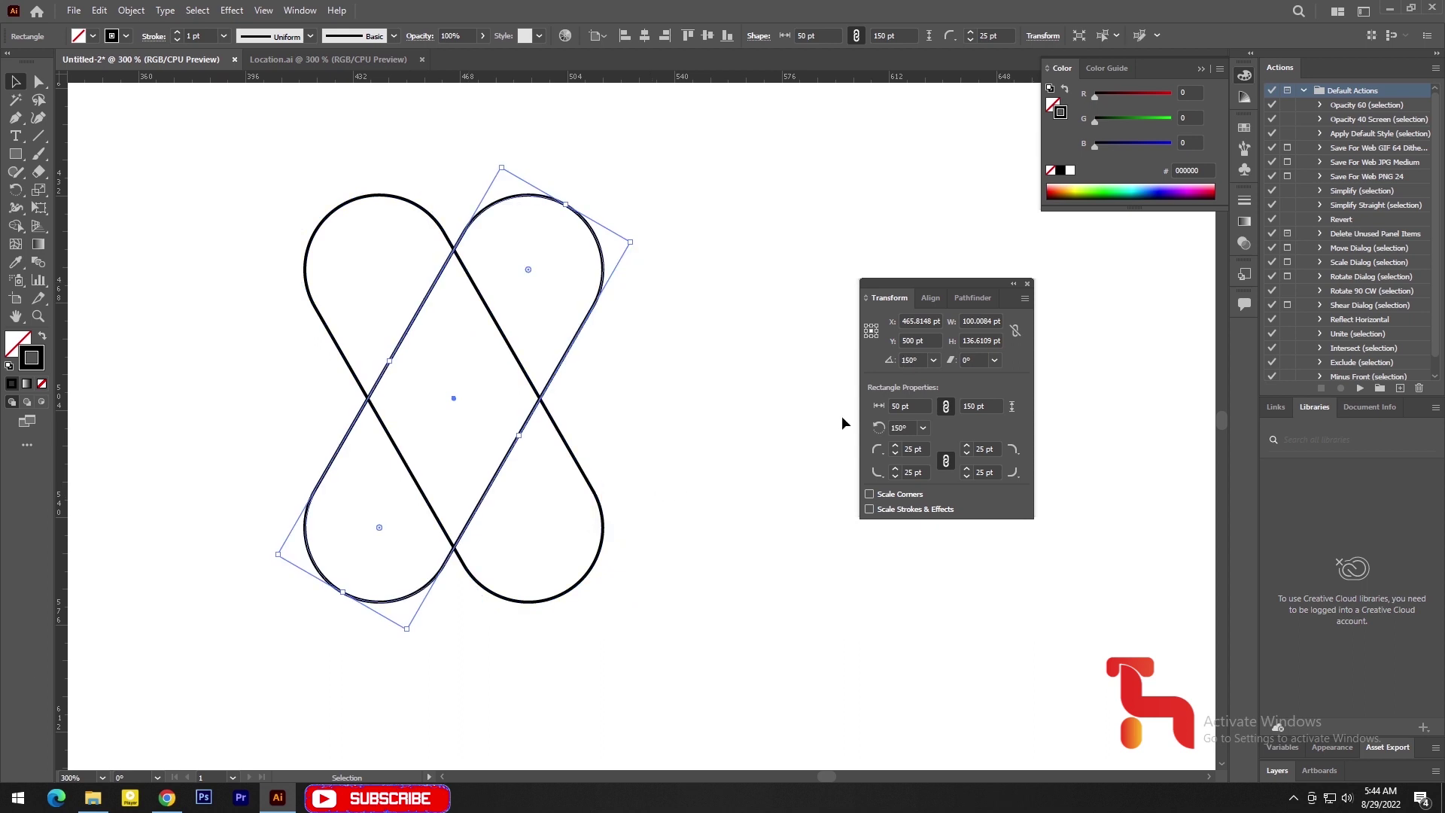
left_click(1028, 285)
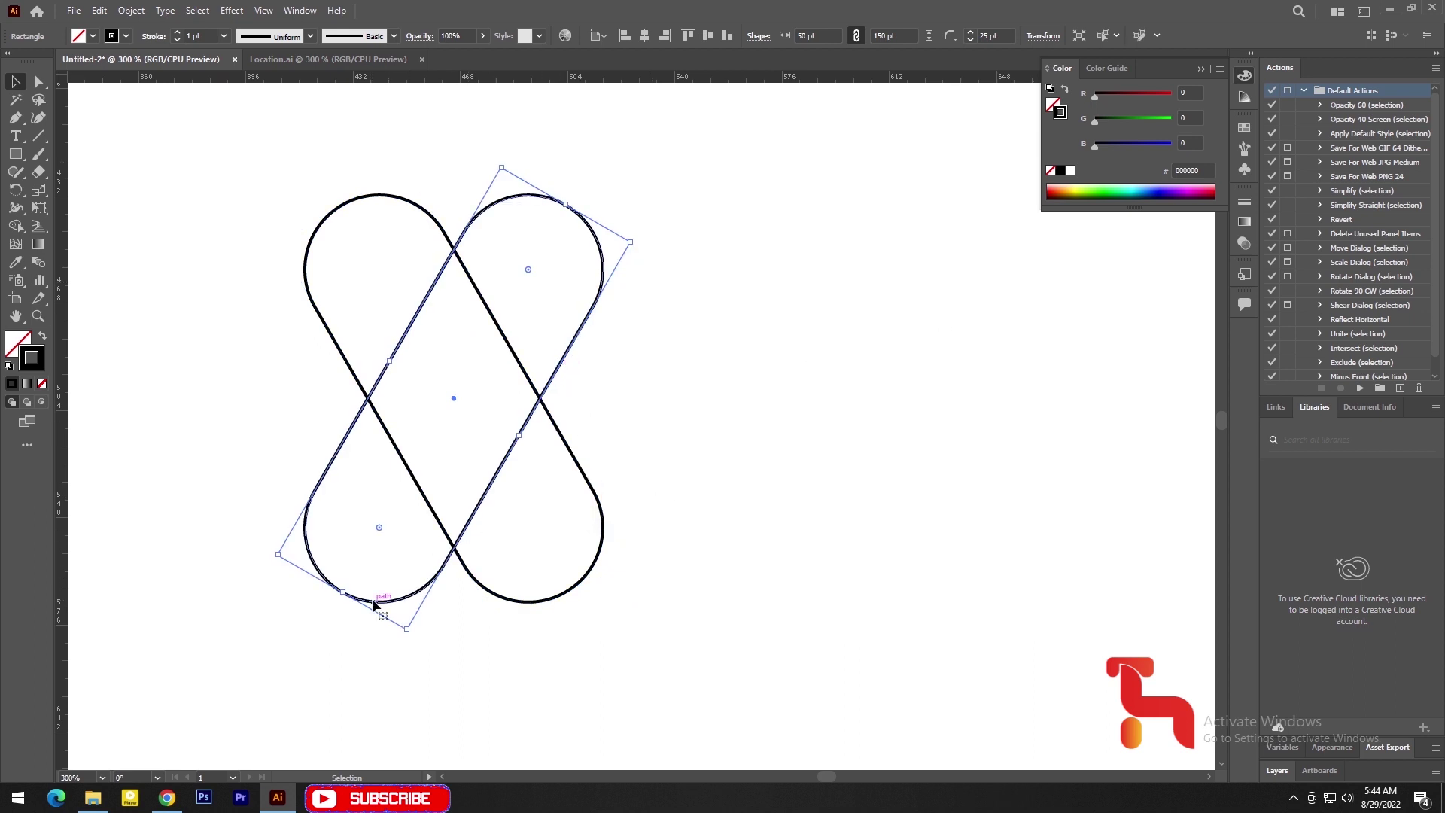
Step: Move the copy 50 pt right to form a V, then select both pills
left_click_drag(374, 602, 519, 600)
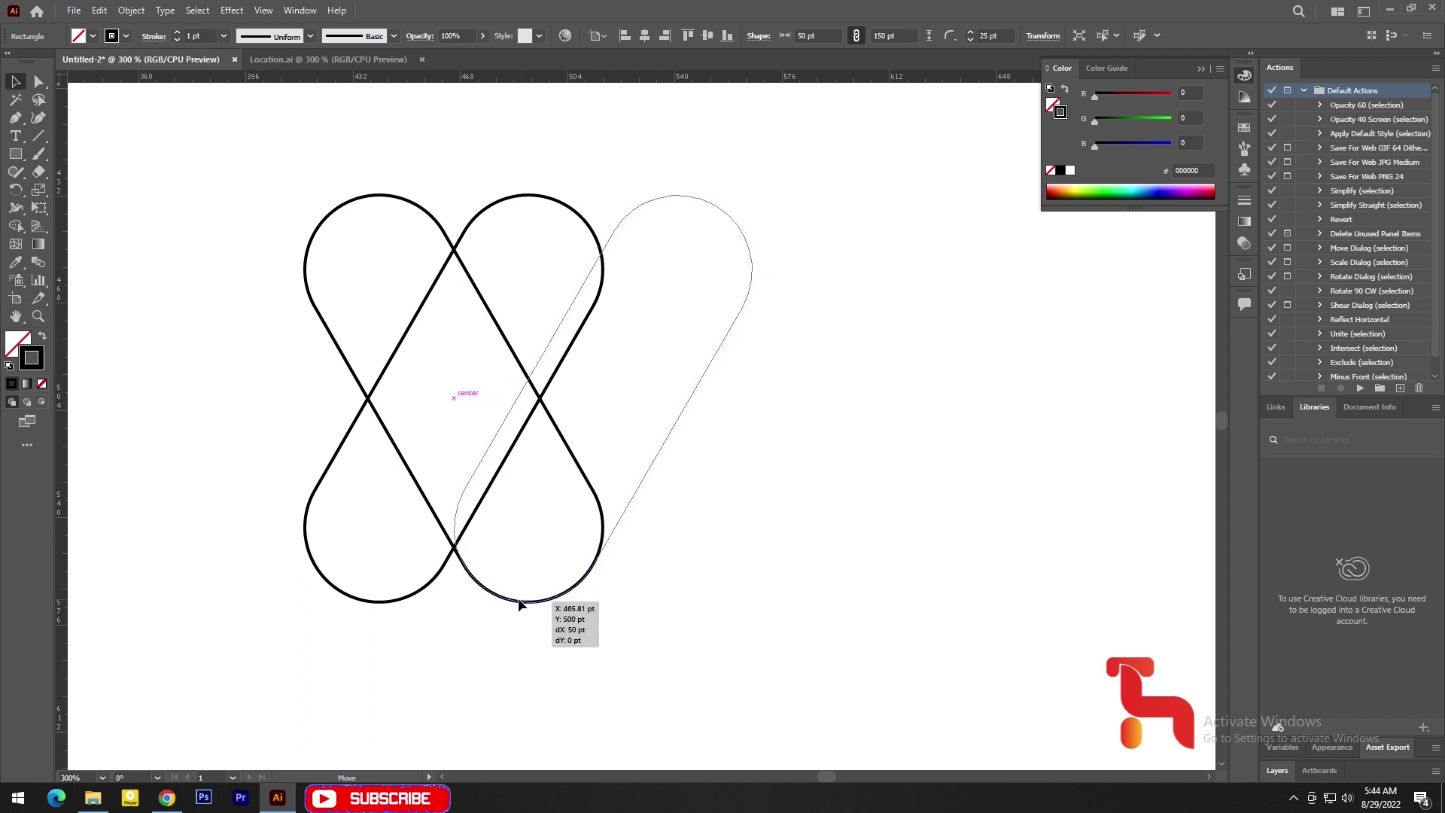
left_click_drag(518, 600, 518, 600)
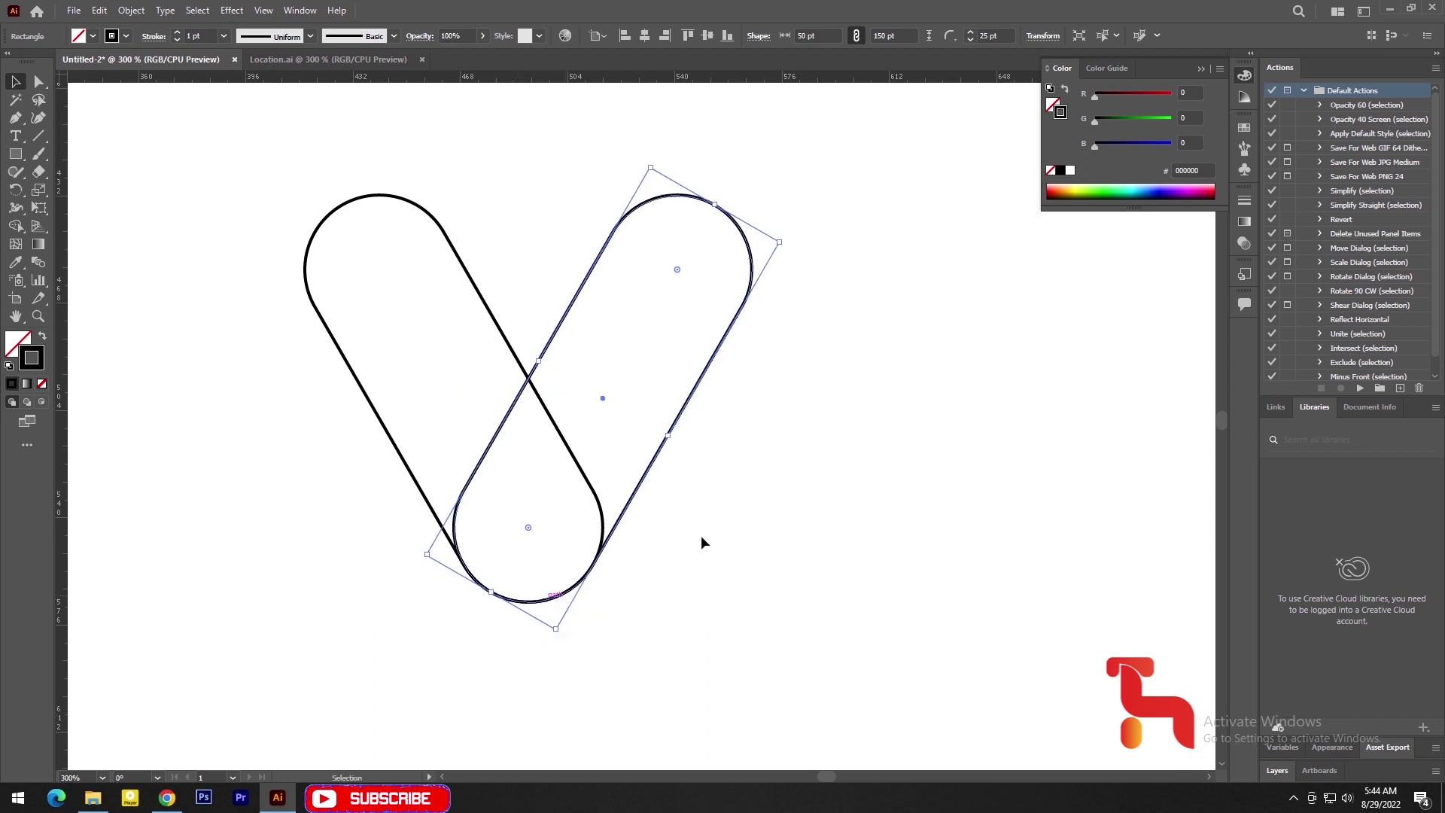
left_click(733, 494)
left_click_drag(899, 175, 250, 635)
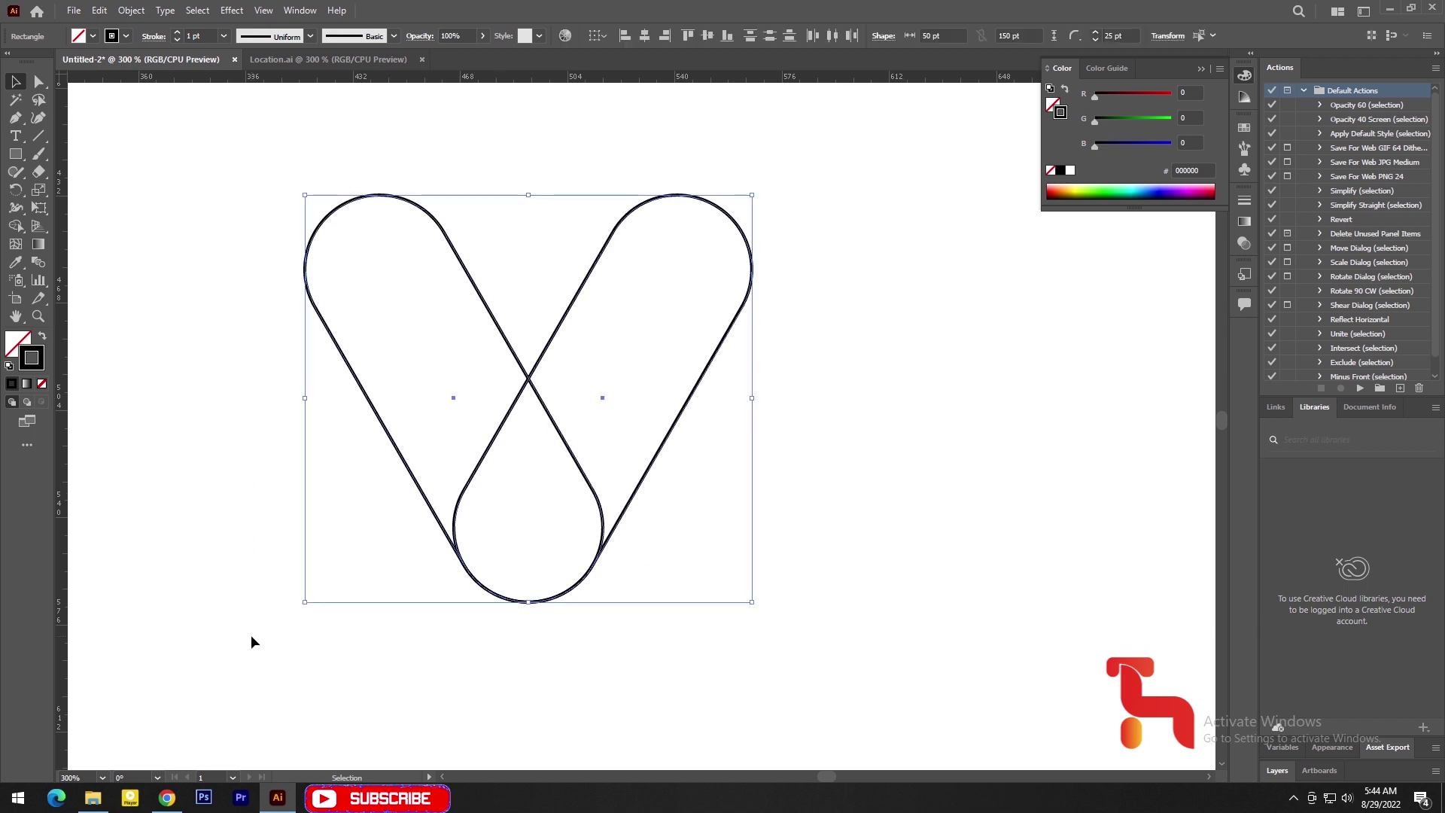
left_click(820, 464)
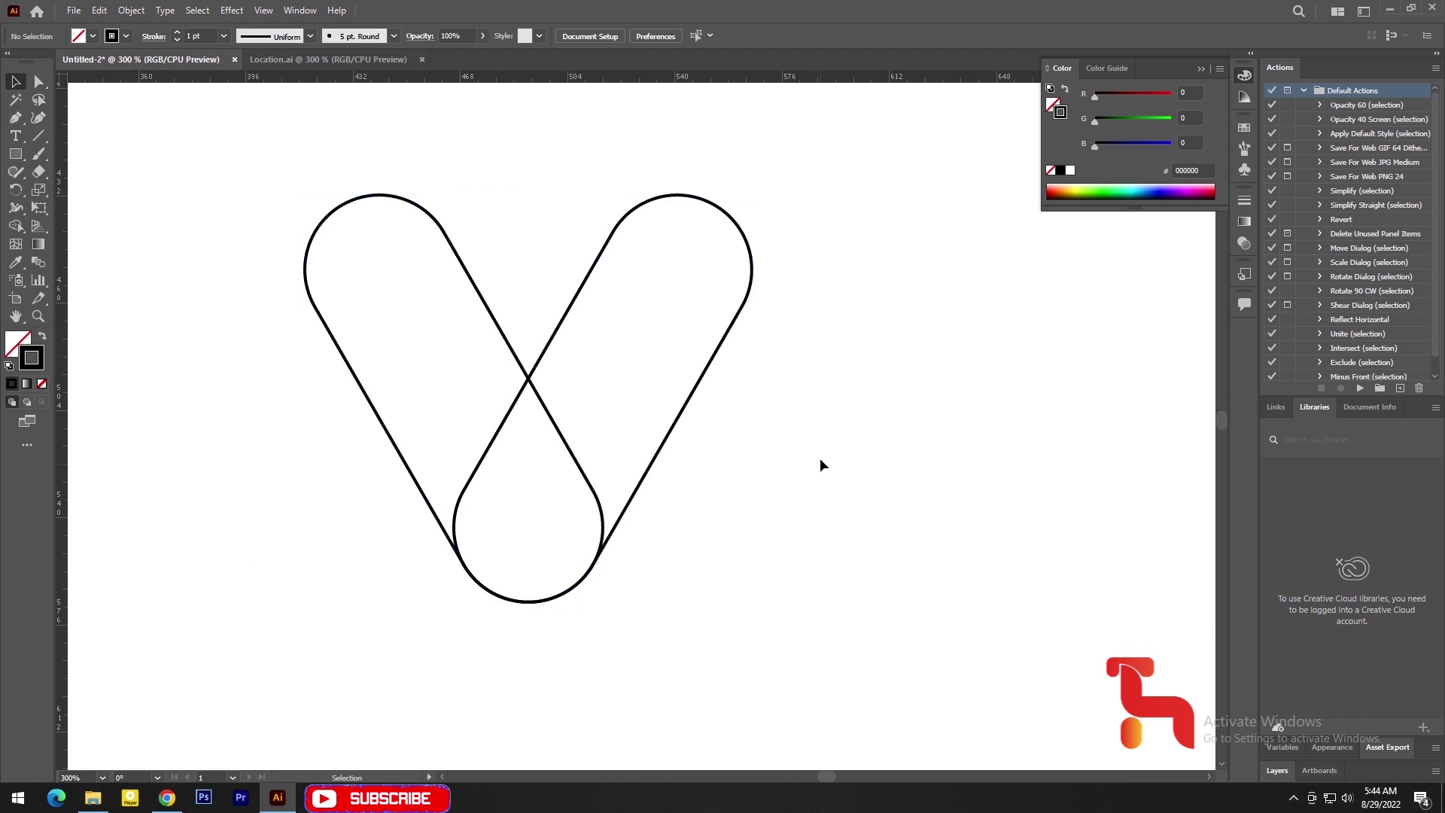
left_click_drag(874, 242, 354, 625)
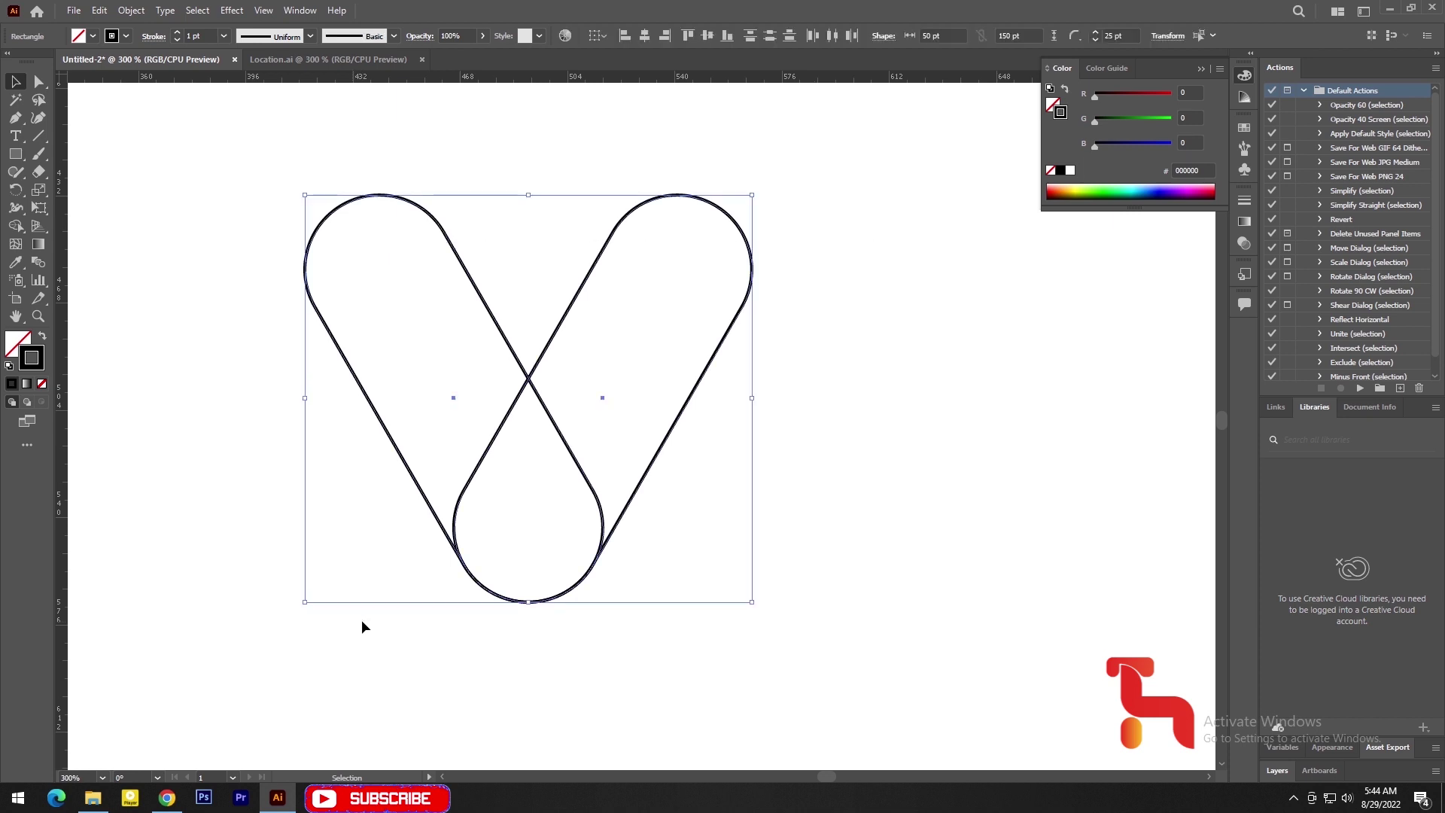
Step: Merge the bottom teardrop region of the V into one shape with Shape Builder
left_click(15, 225)
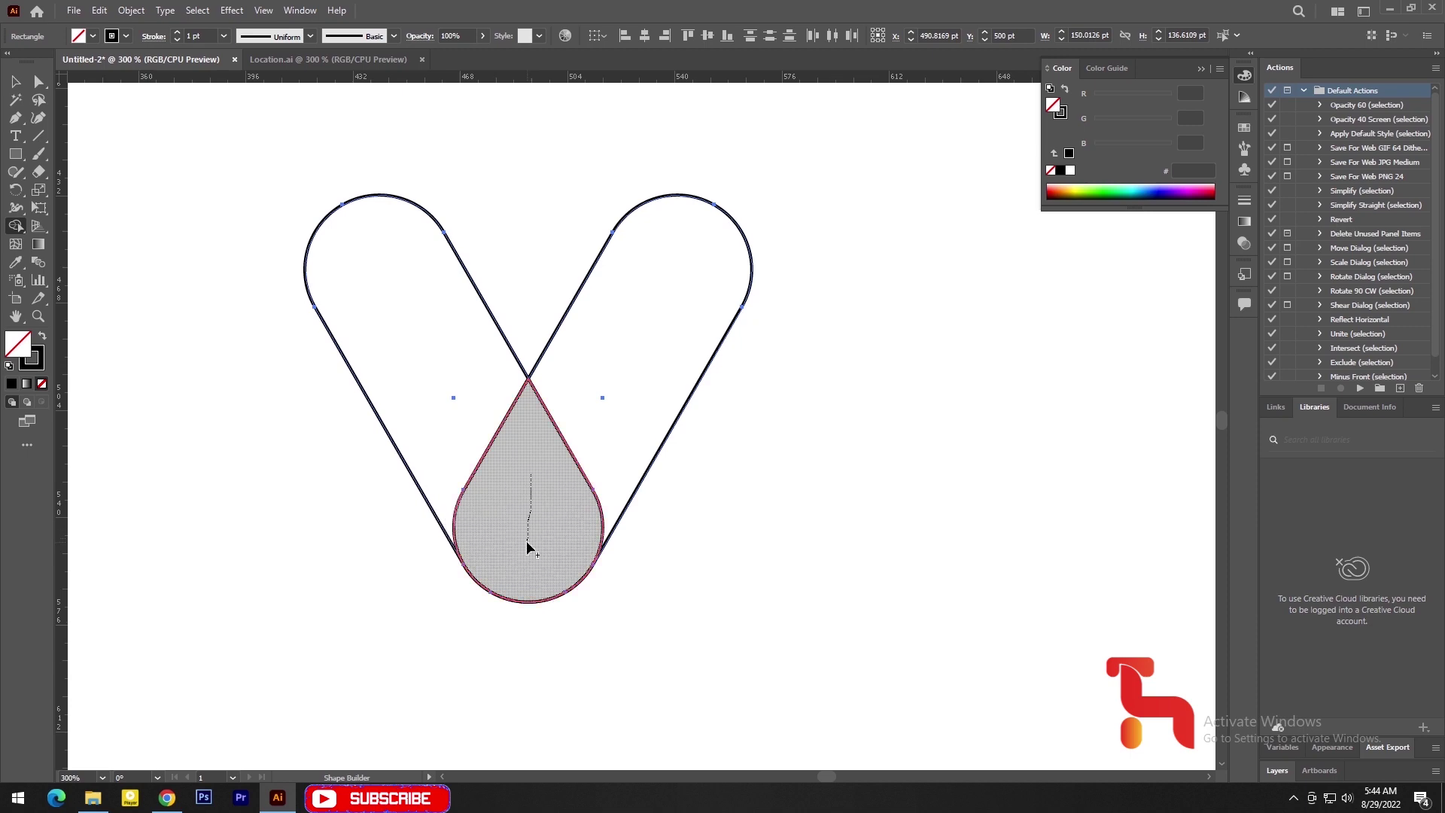
left_click(529, 492)
mouse_move(720, 471)
left_mouse_down()
mouse_move(349, 294)
mouse_move(288, 427)
left_mouse_up()
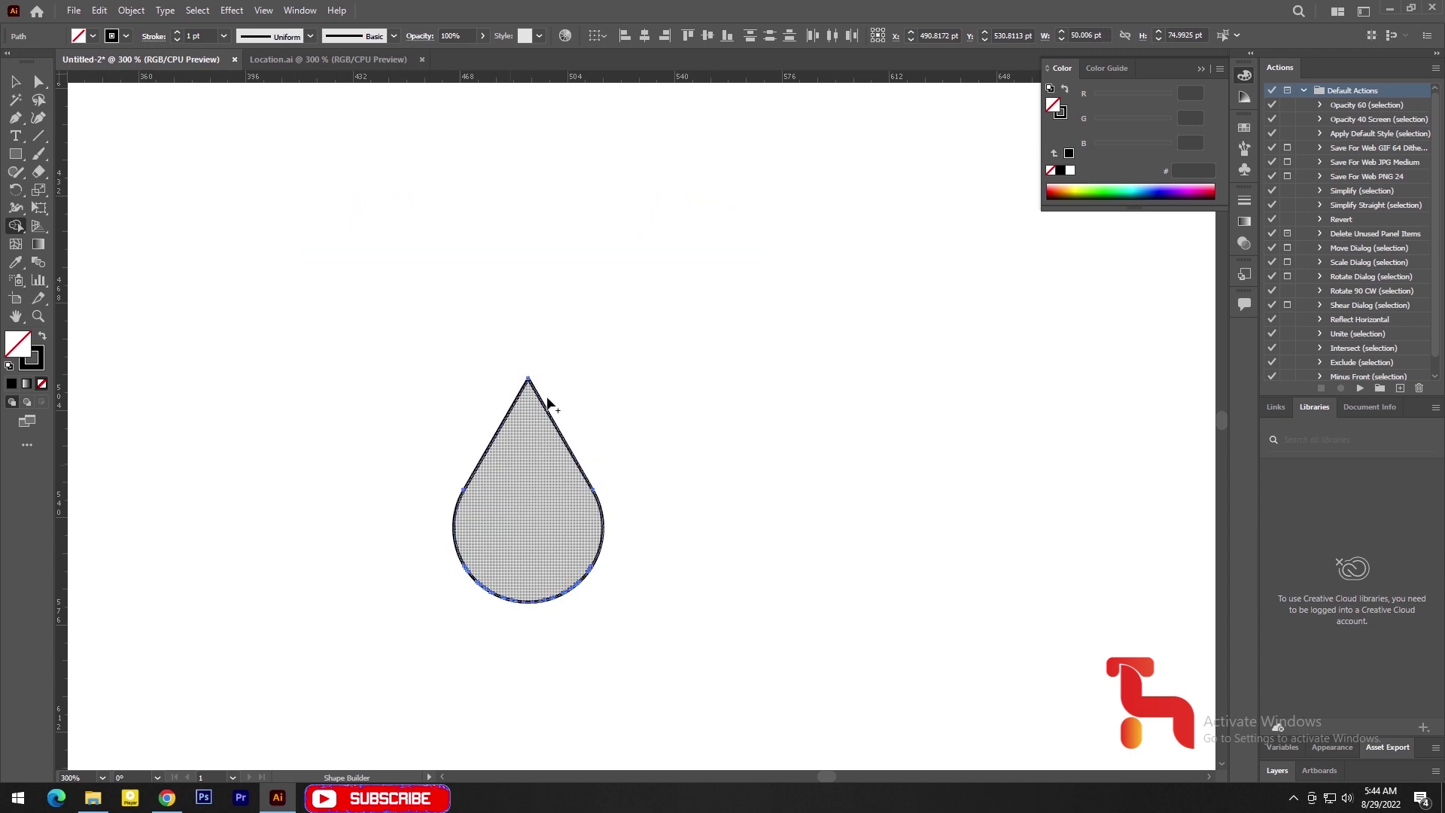
Step: Move the teardrop upward, delete the stray fragment below, and reselect the teardrop
left_click(15, 82)
left_click(766, 382)
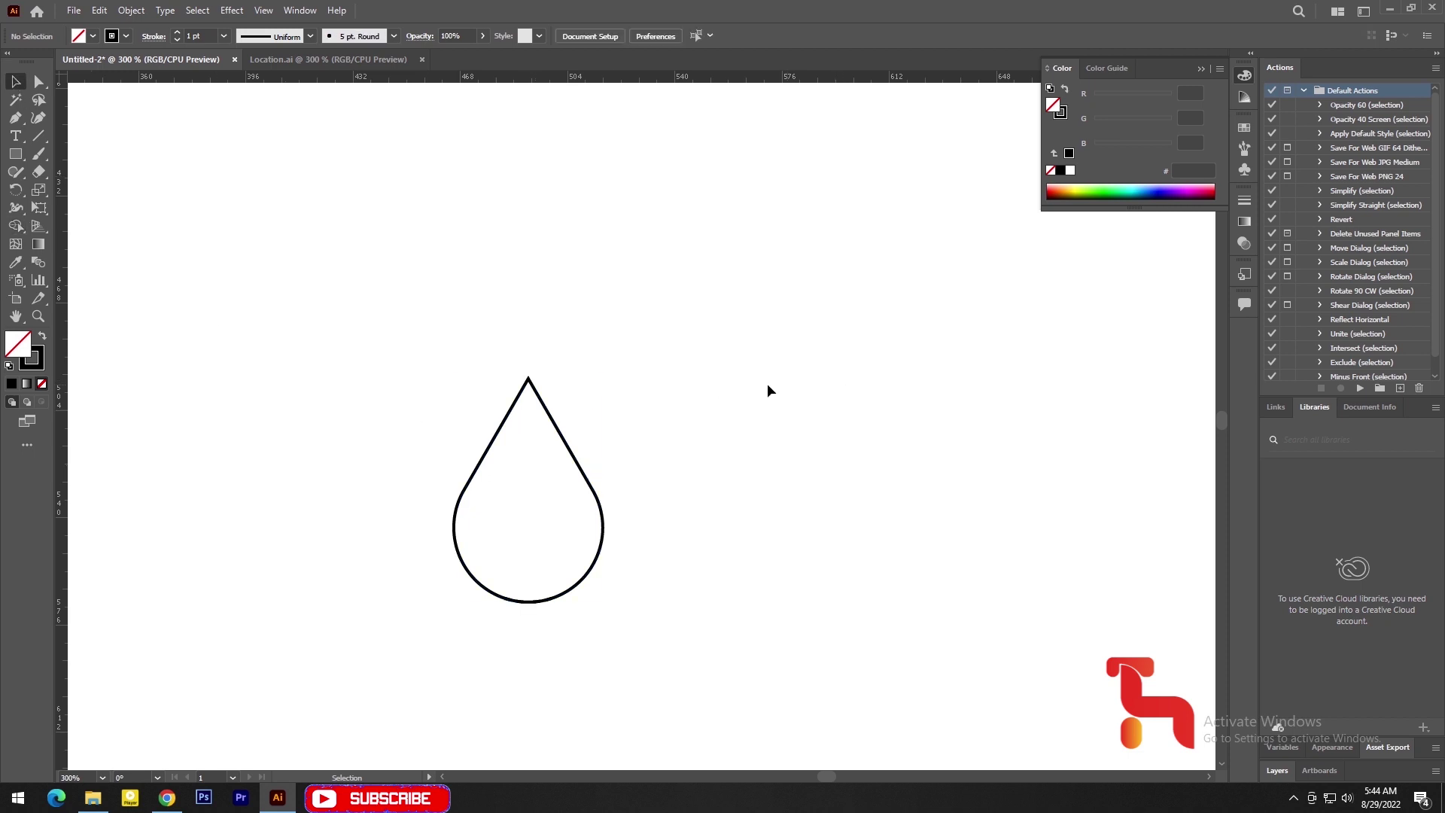
left_click_drag(554, 412, 548, 301)
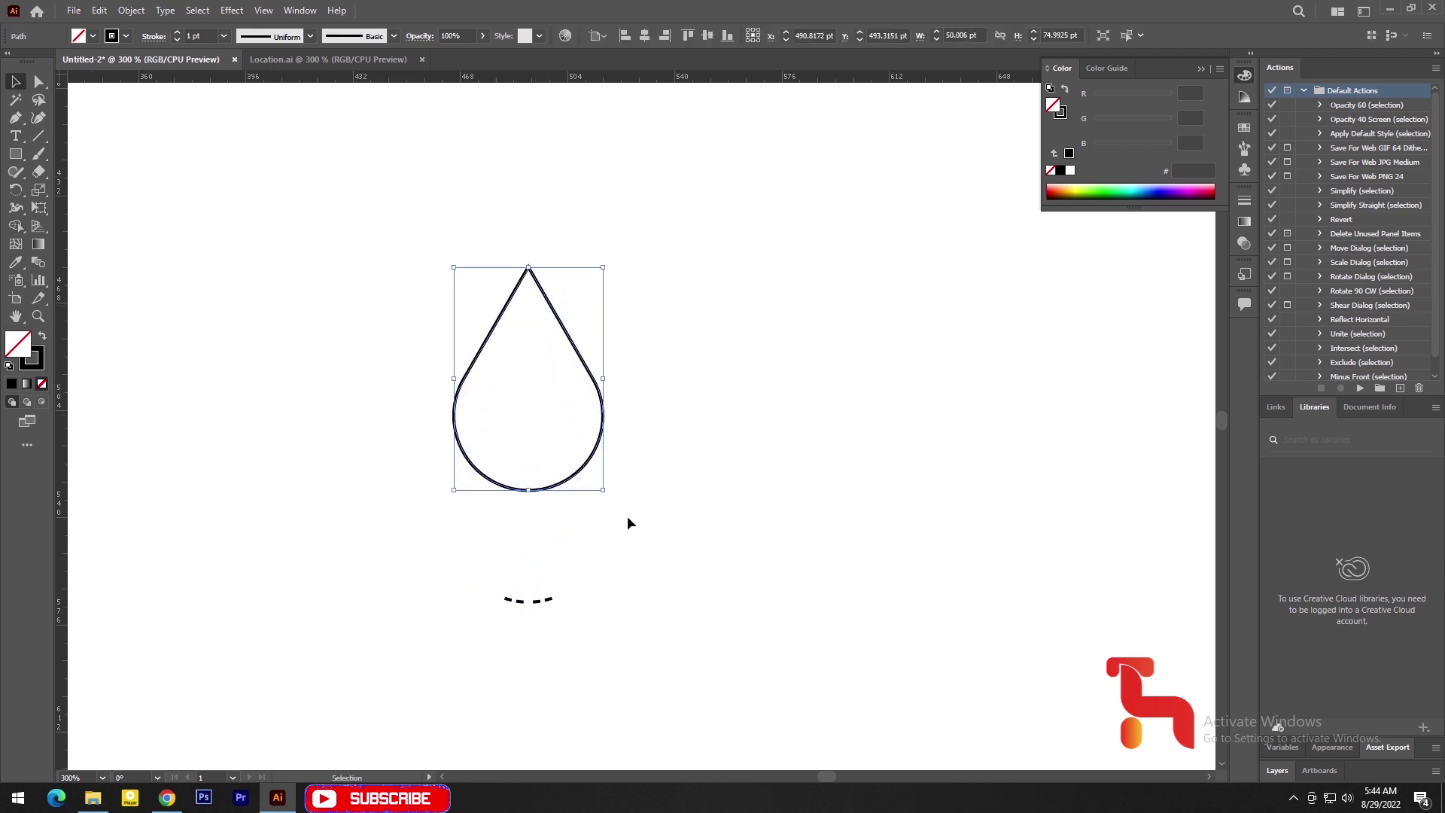
left_click_drag(626, 561, 414, 649)
key("Delete")
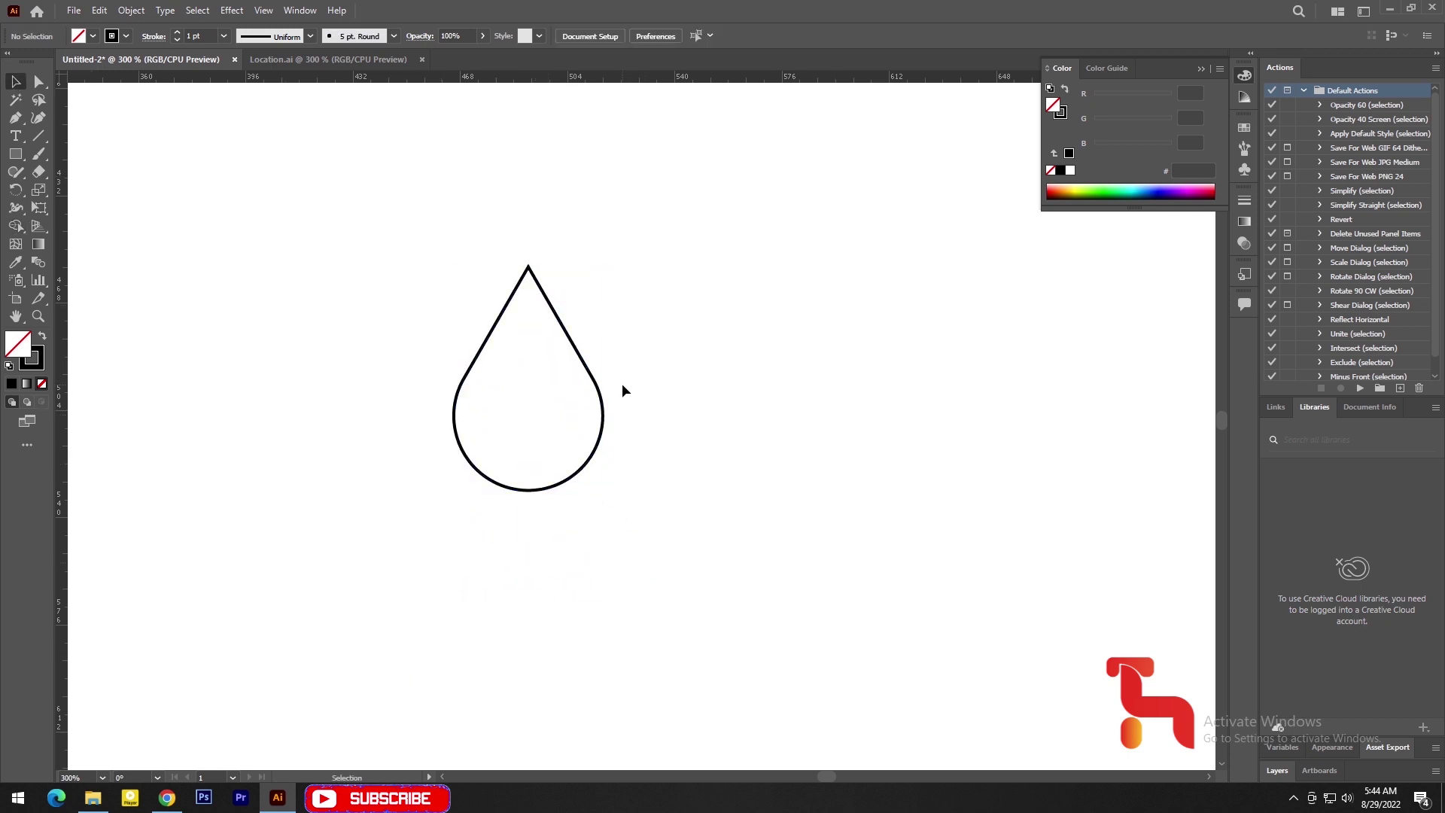
left_click(597, 380)
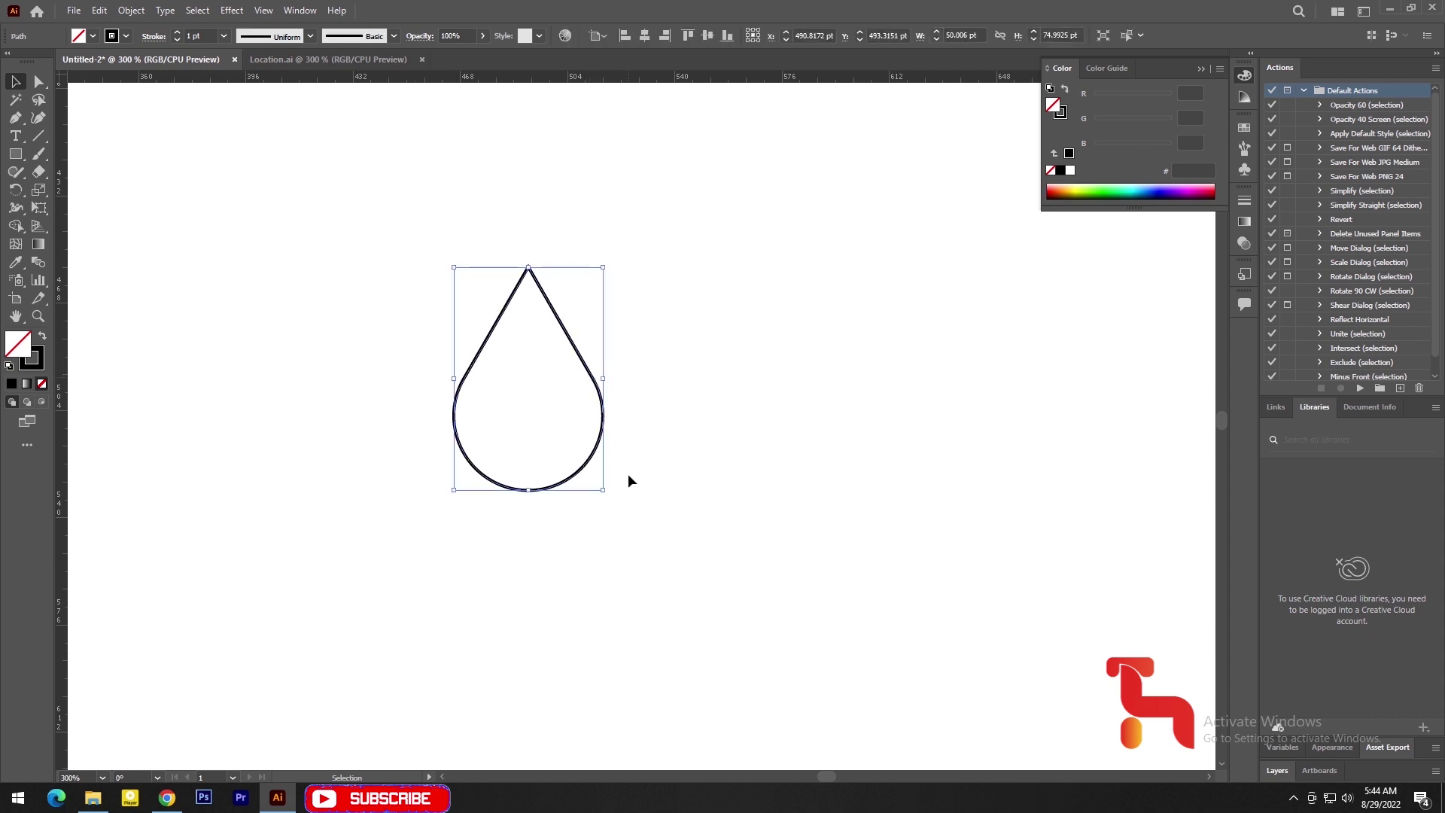
Step: Flip the teardrop into a pin and add guides crossing at its round head's centre
left_click_drag(617, 497, 484, 309)
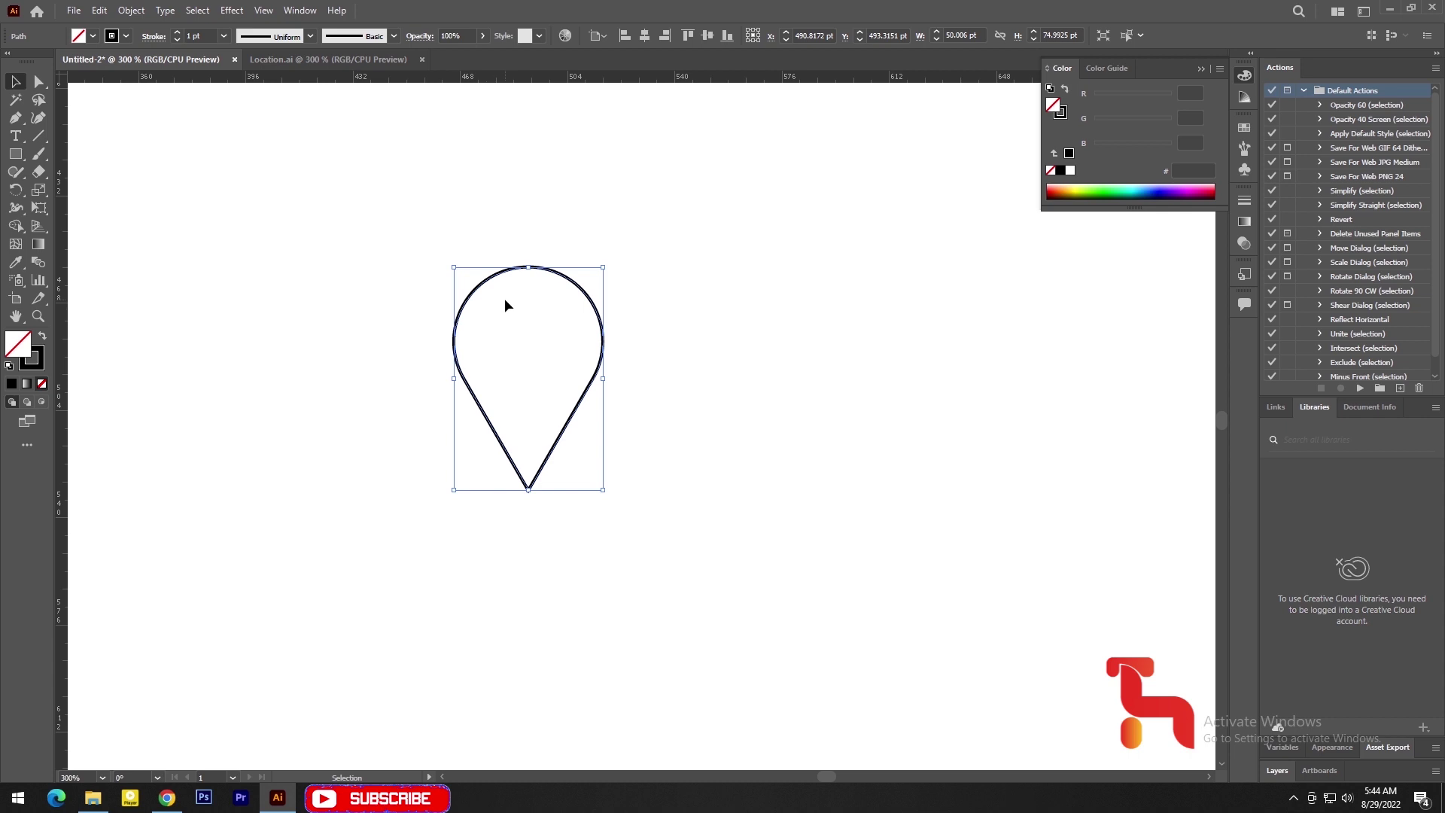
left_click_drag(475, 78, 462, 380)
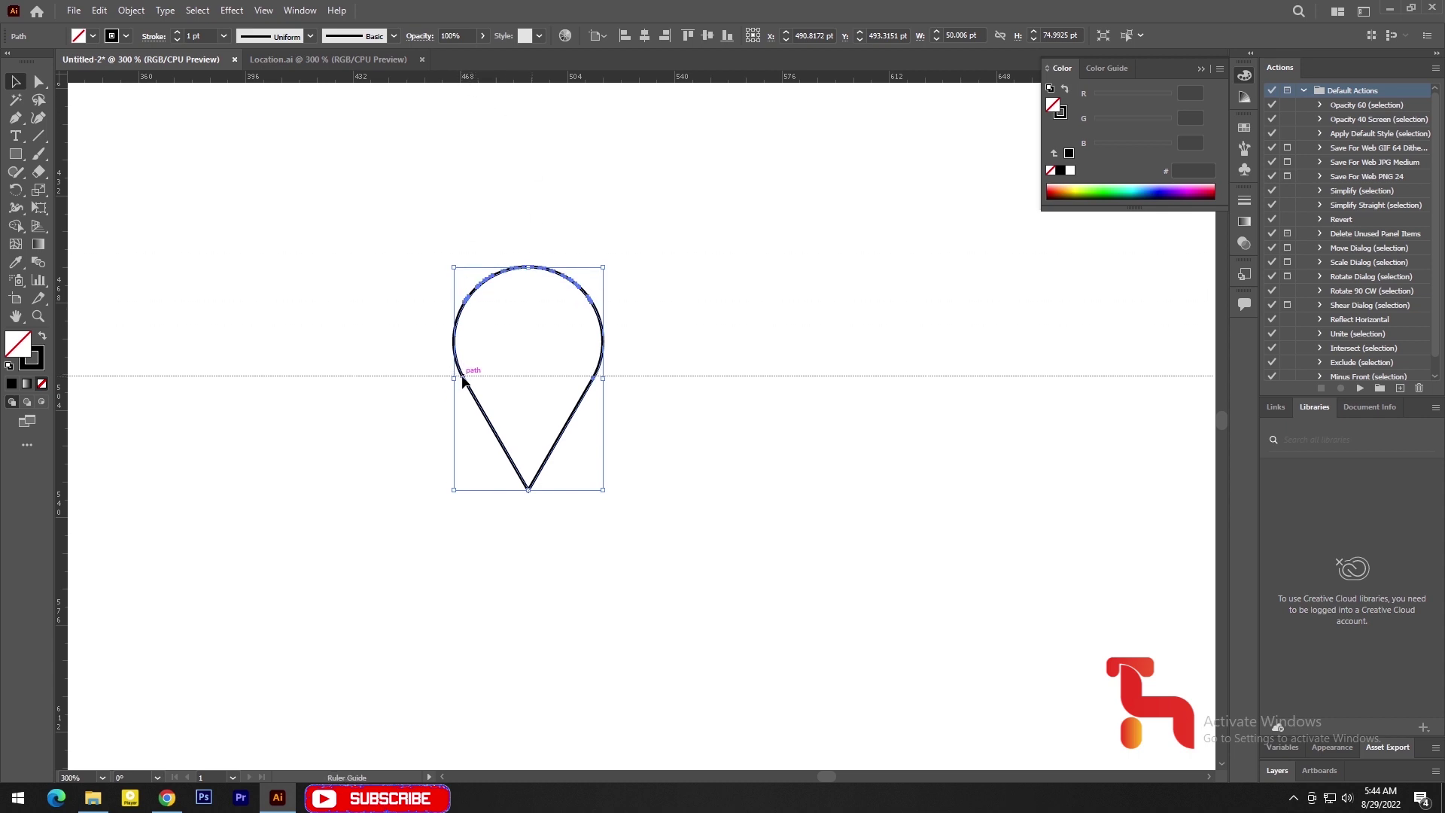
left_click_drag(462, 378, 464, 380)
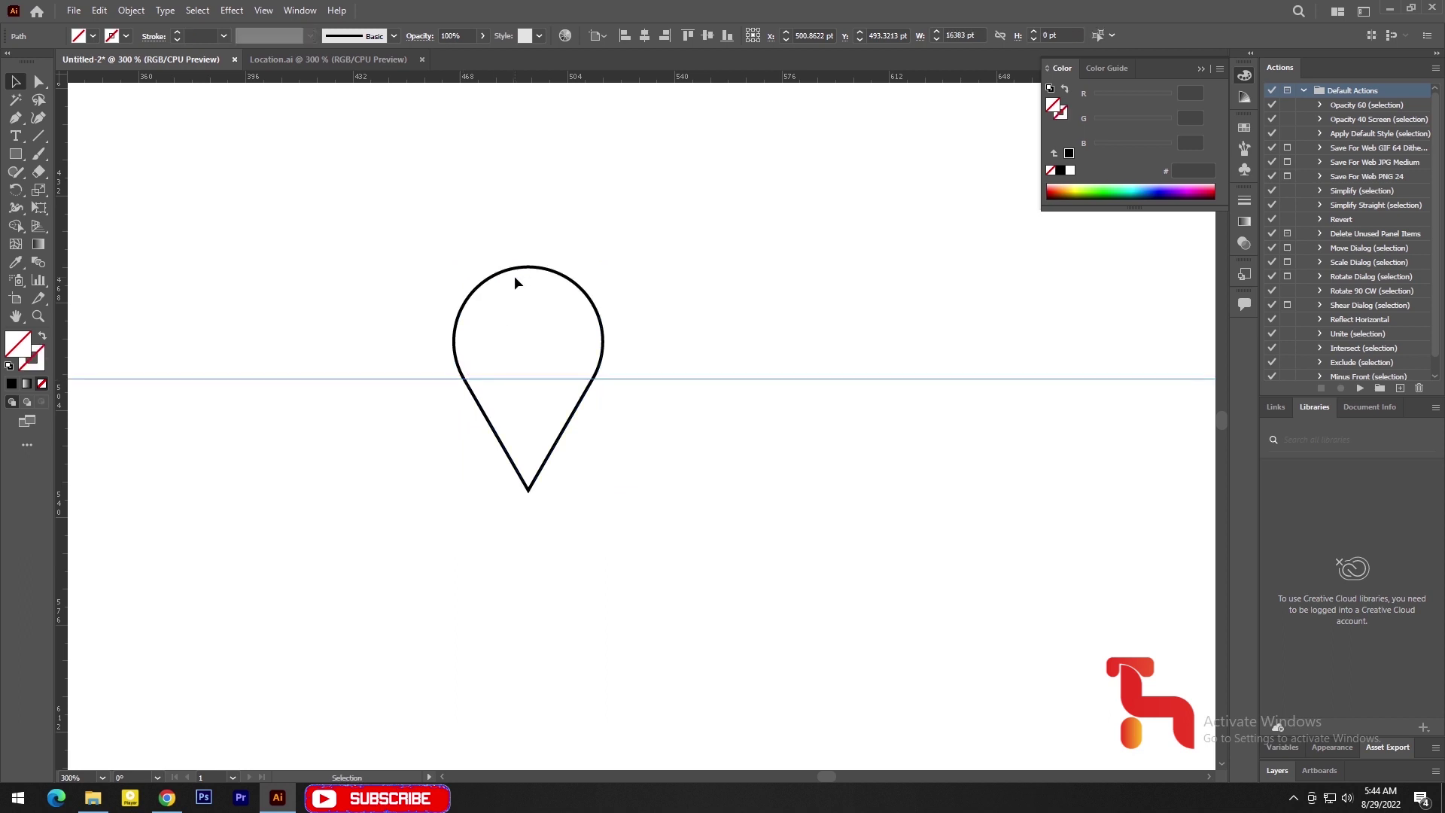
mouse_move(60, 164)
left_mouse_down()
mouse_move(532, 281)
mouse_move(528, 266)
left_mouse_up()
left_click(569, 349)
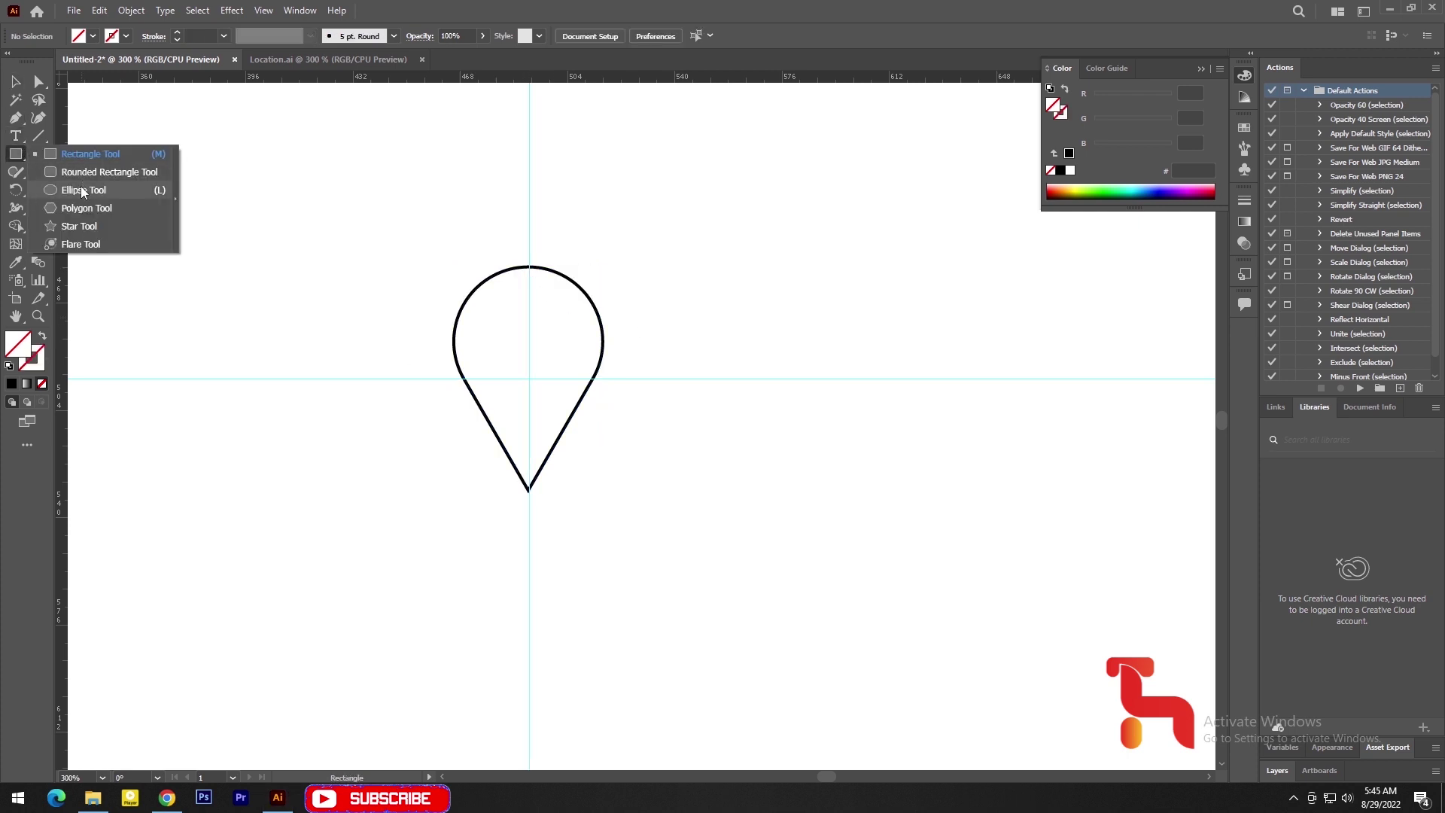
left_click_drag(15, 153, 80, 188)
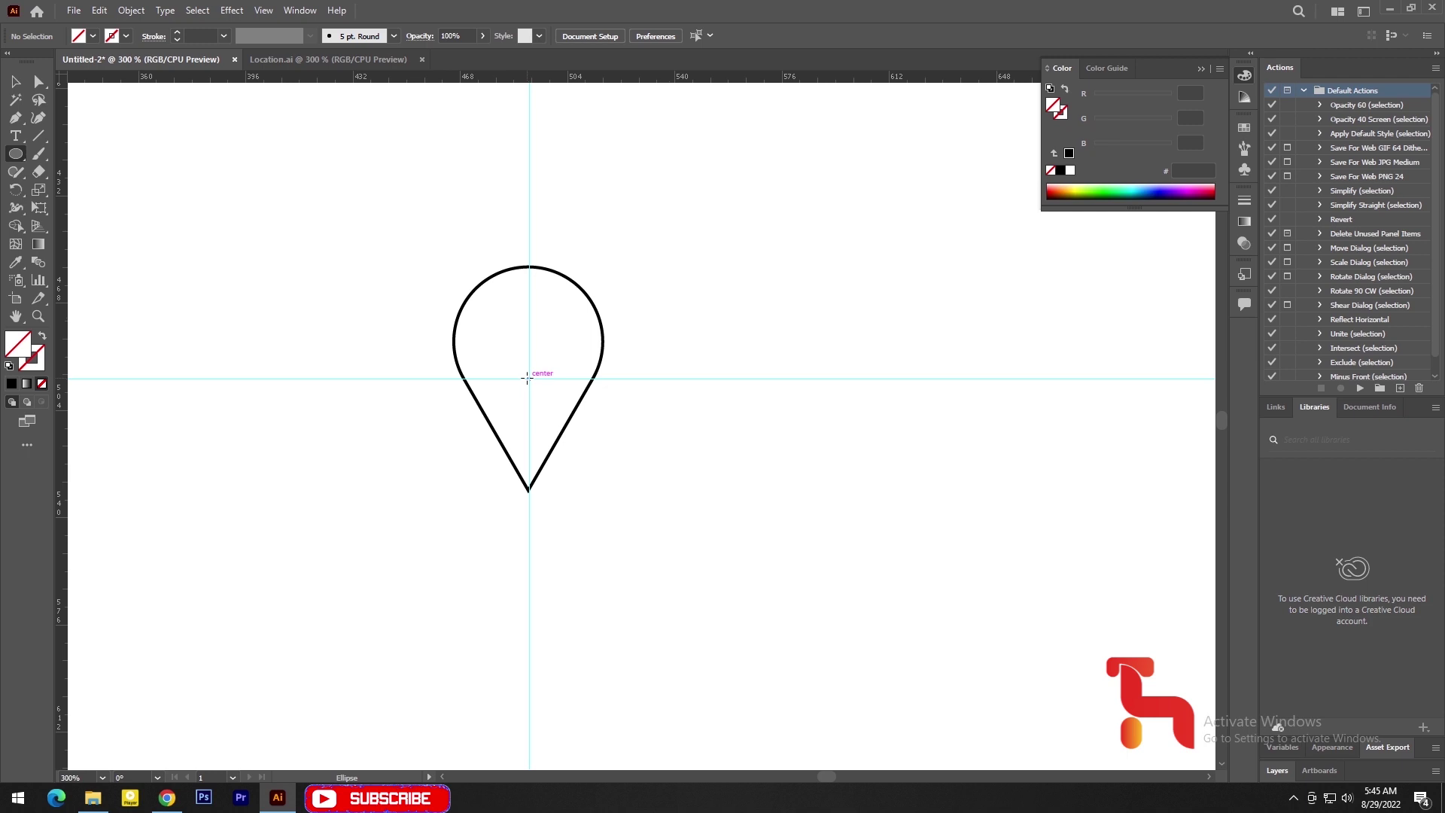
Step: Draw a small circle centred on the guide intersection inside the pin
left_click_drag(527, 378, 528, 379)
key("ctrl+plus")
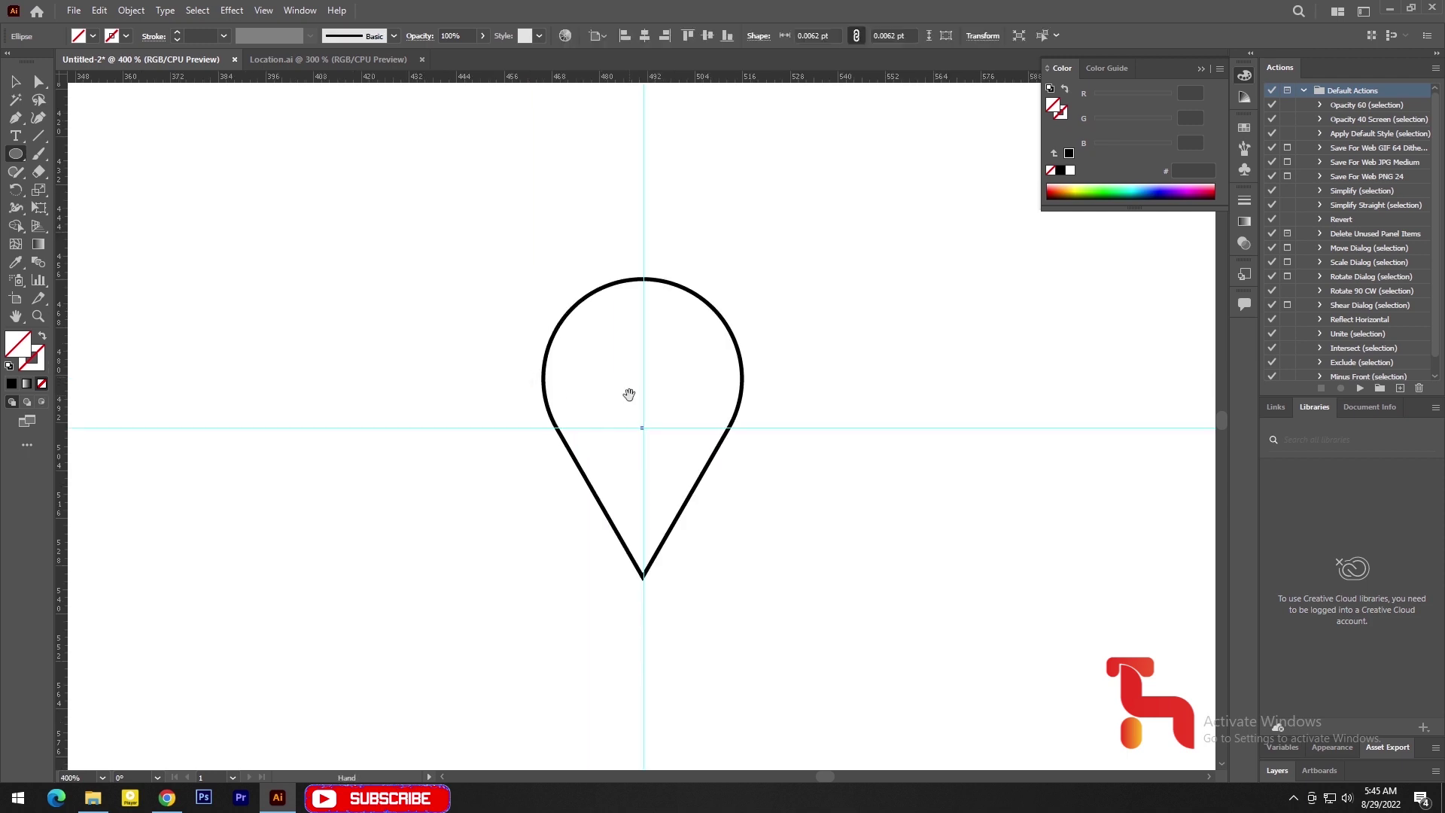
left_click_drag(629, 394, 481, 391)
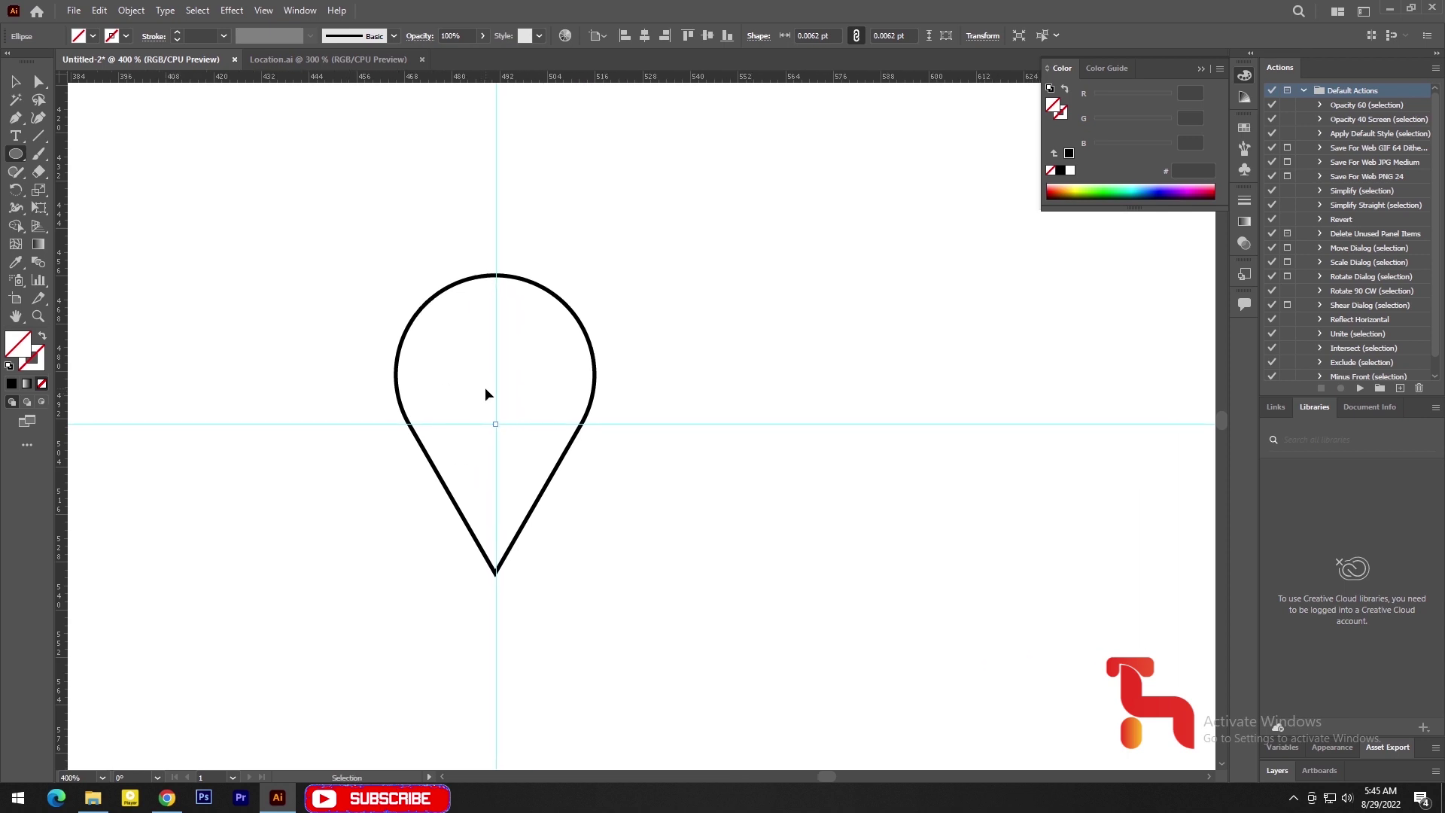
key("ctrl+z")
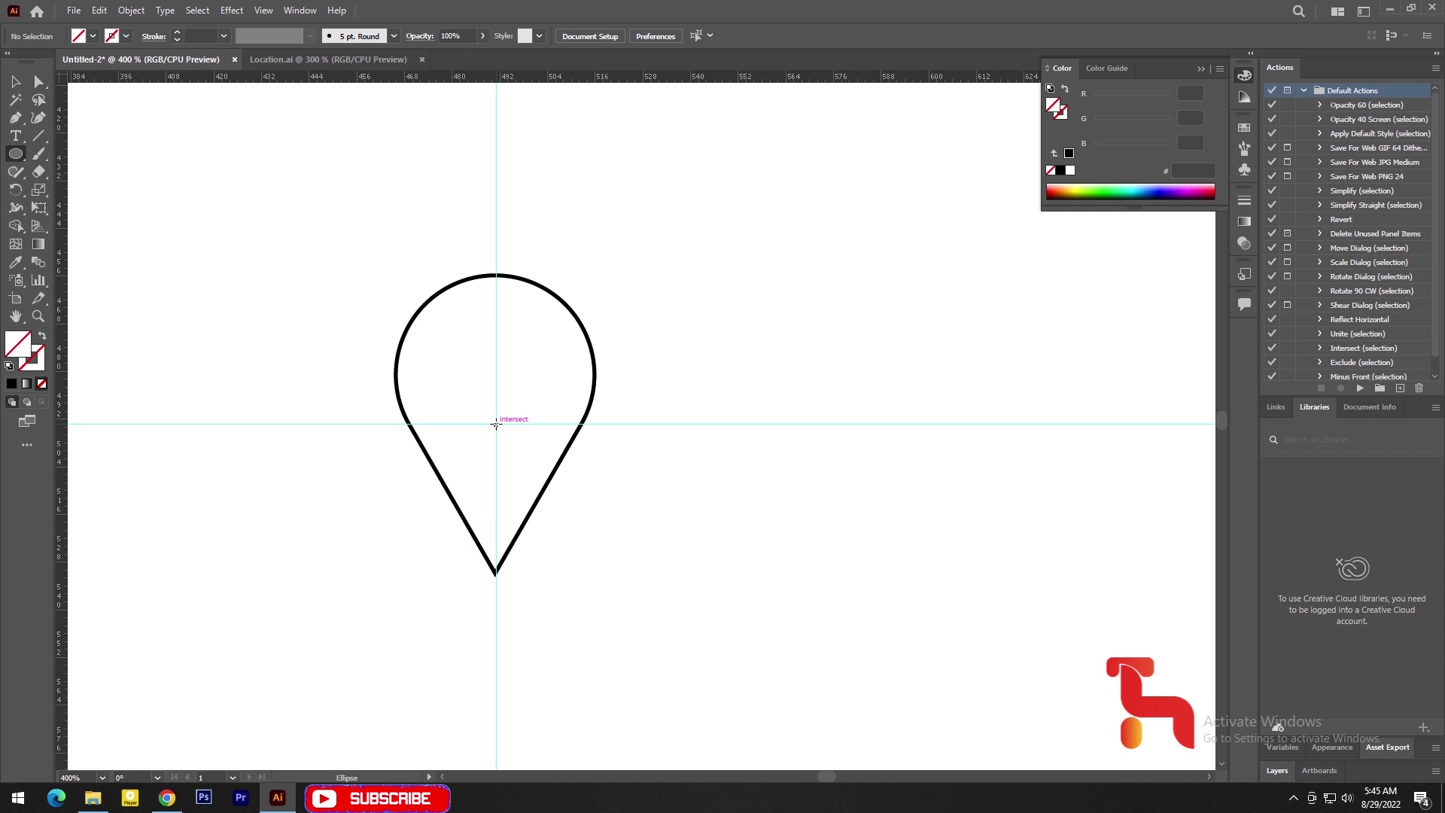
left_click_drag(495, 423, 512, 467)
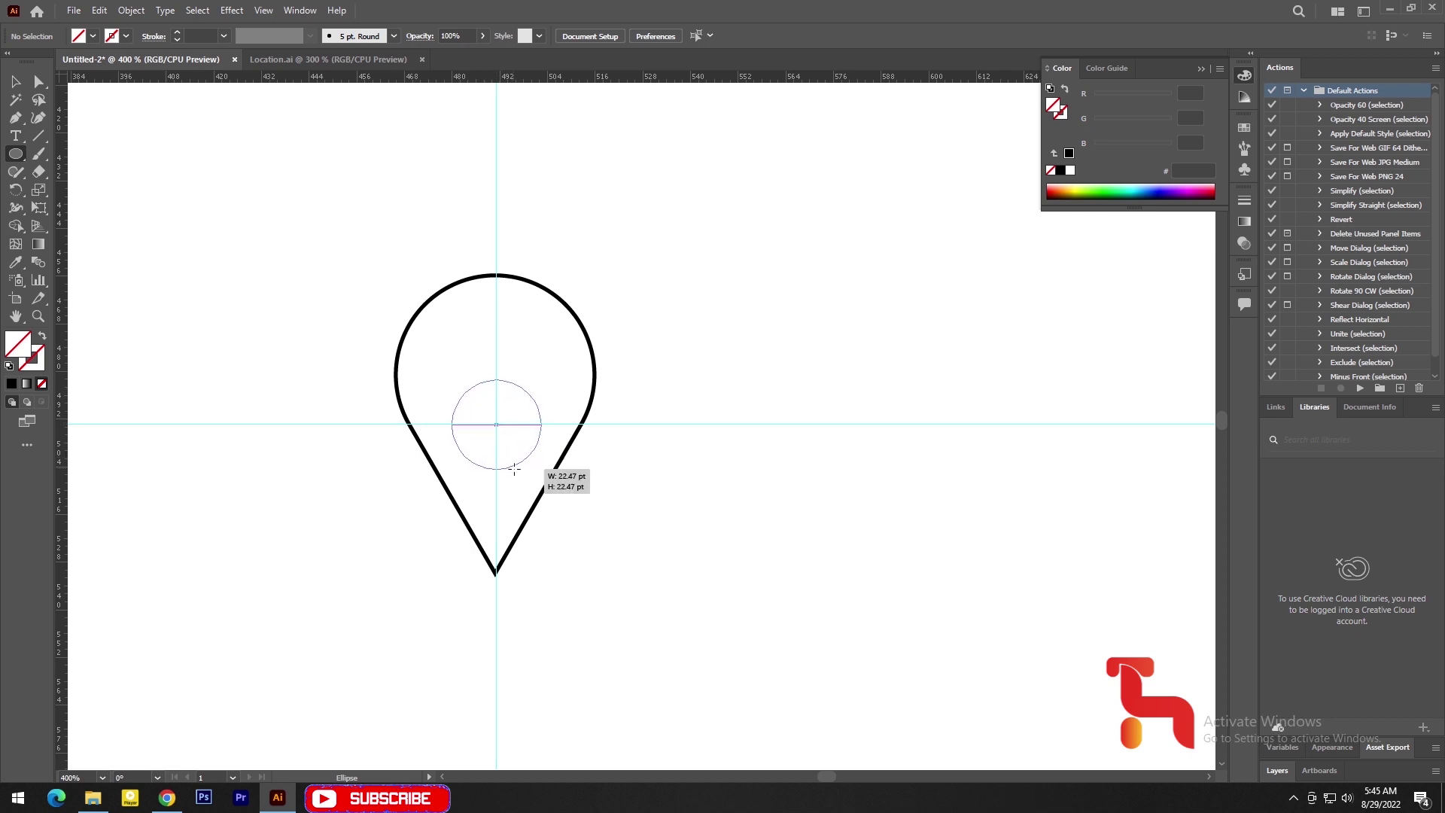
left_click_drag(513, 467, 513, 468)
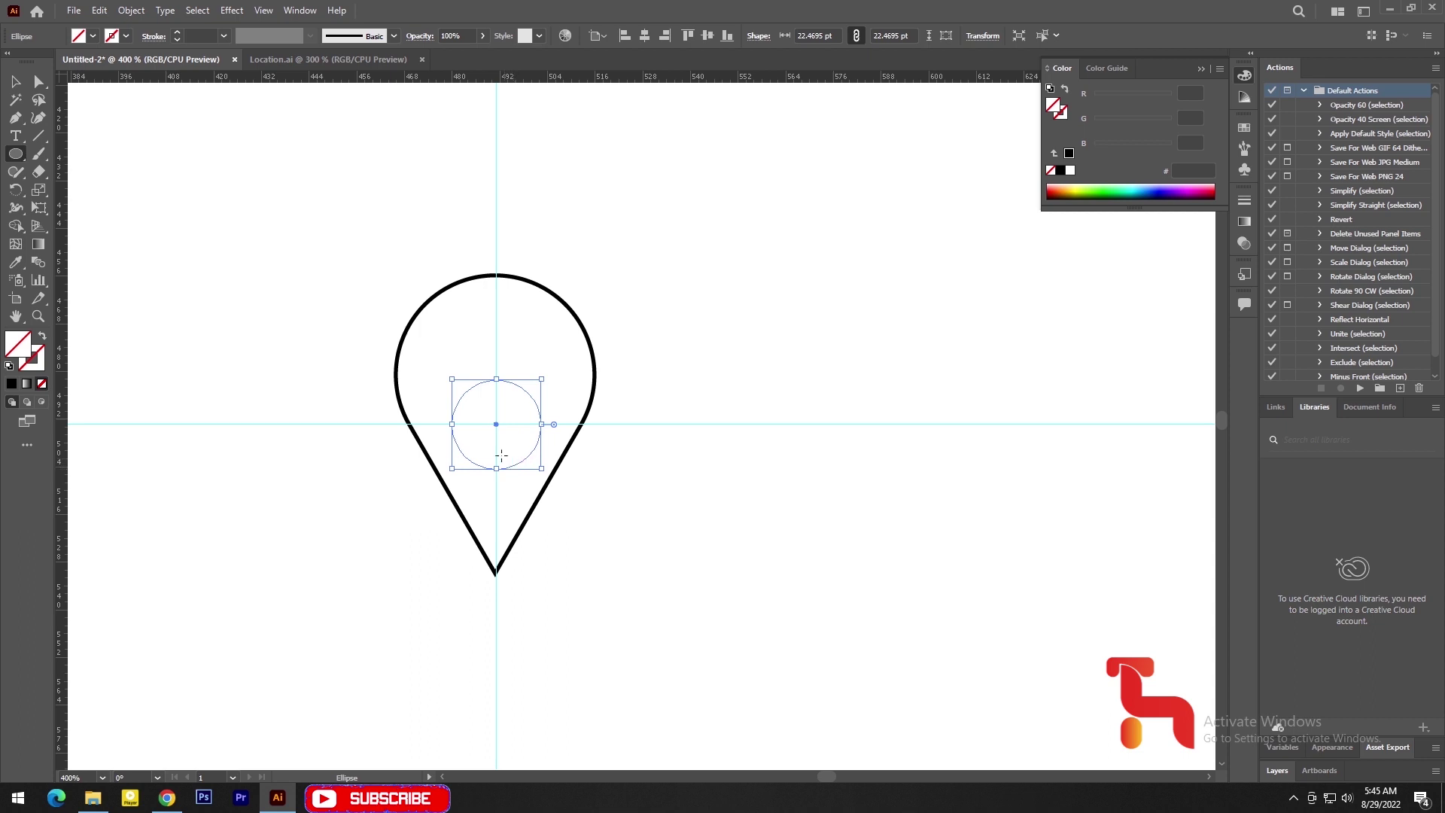
Step: Make the circle a black outline with no fill and start moving it upward
left_click(1059, 170)
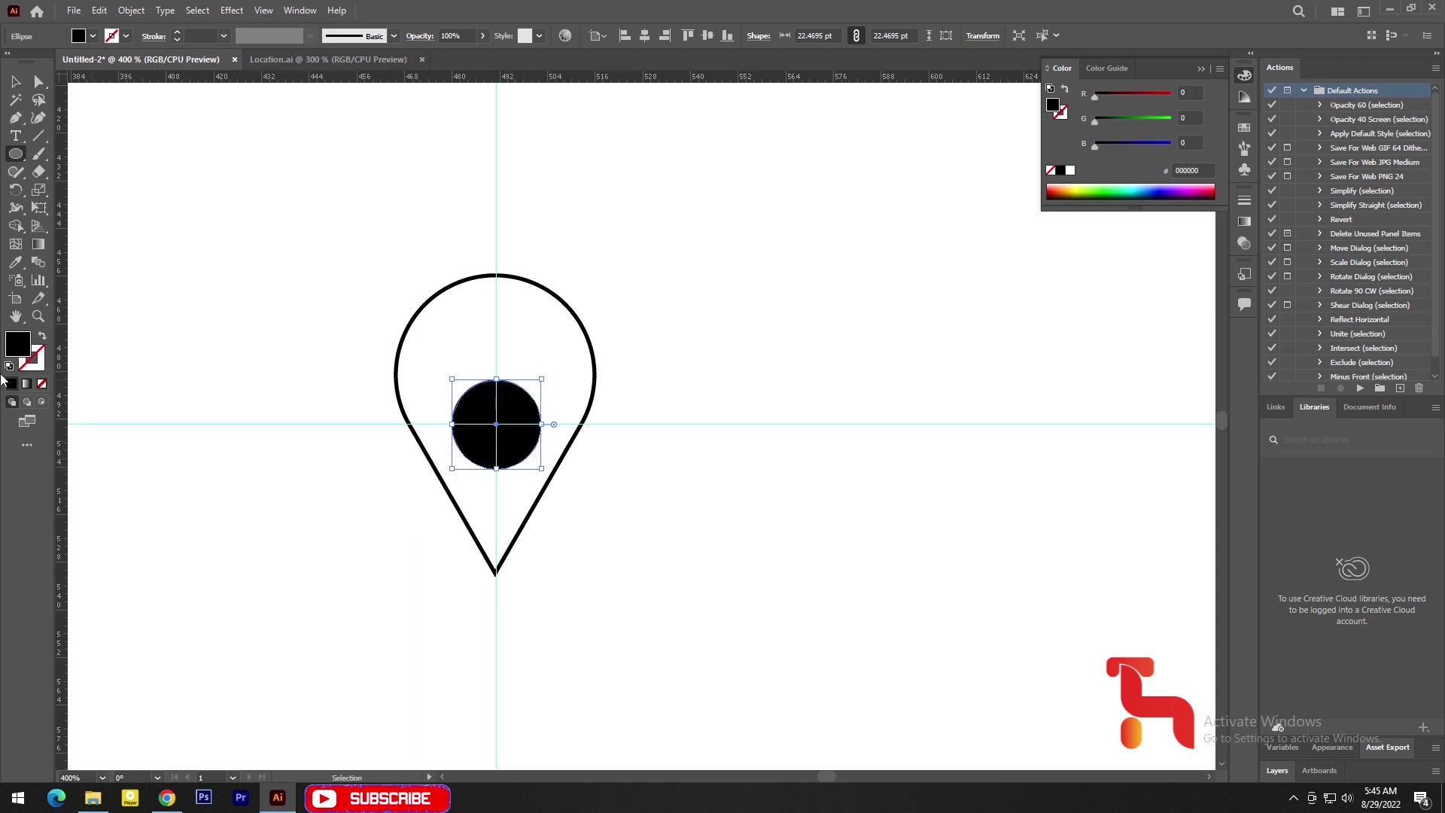
left_click(41, 337)
key("v")
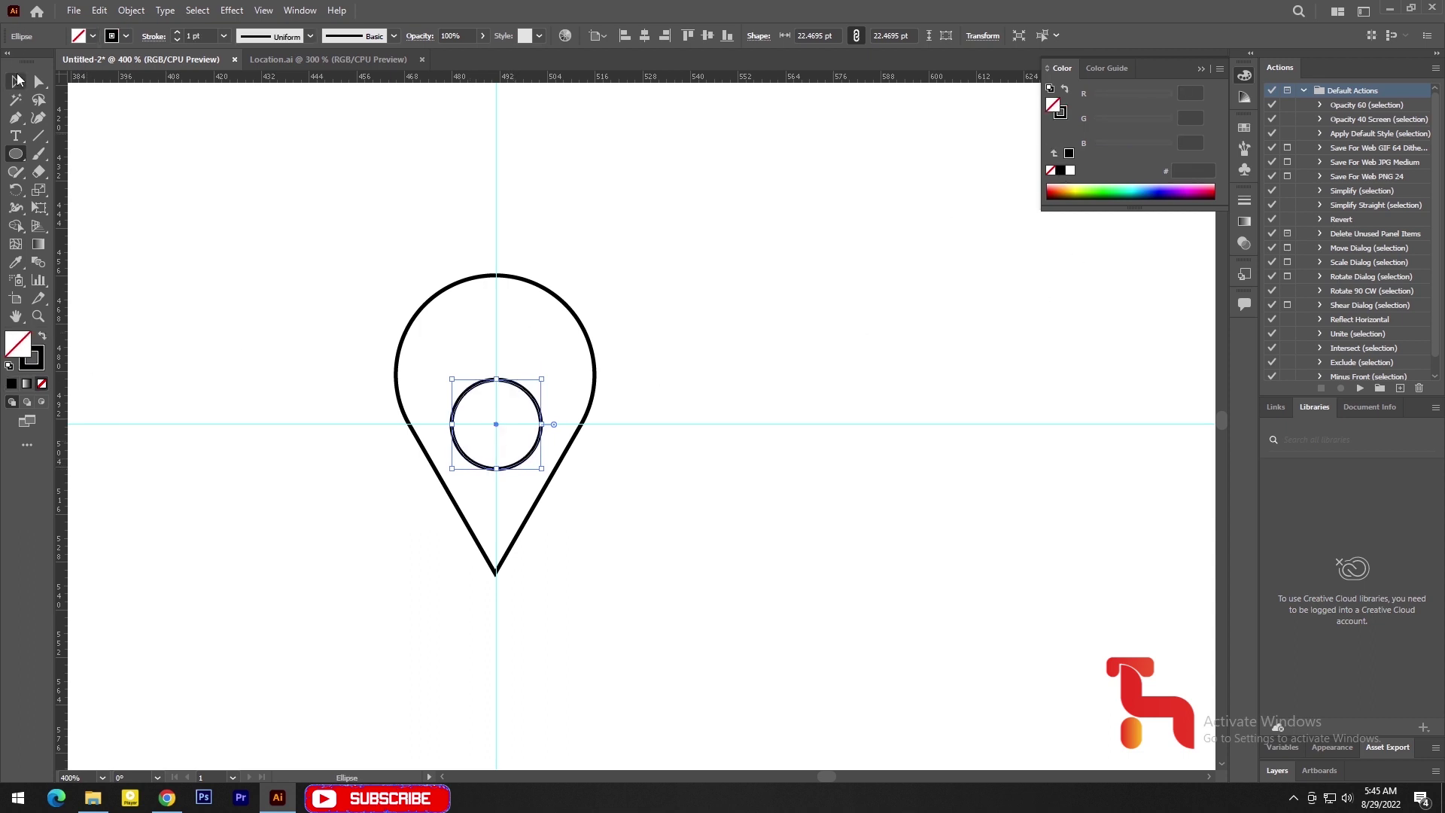
left_click(276, 278)
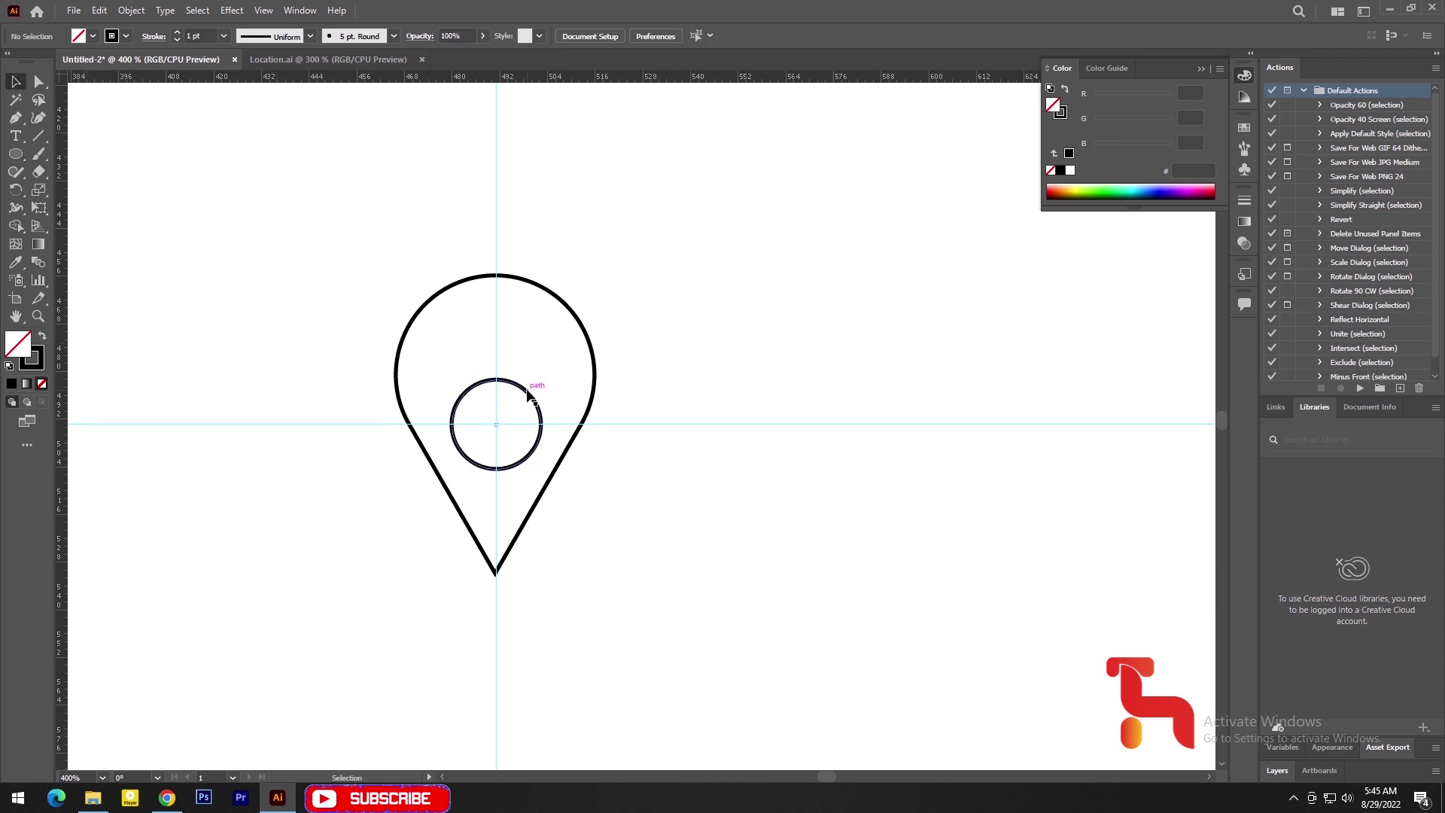
left_click_drag(527, 393, 529, 352)
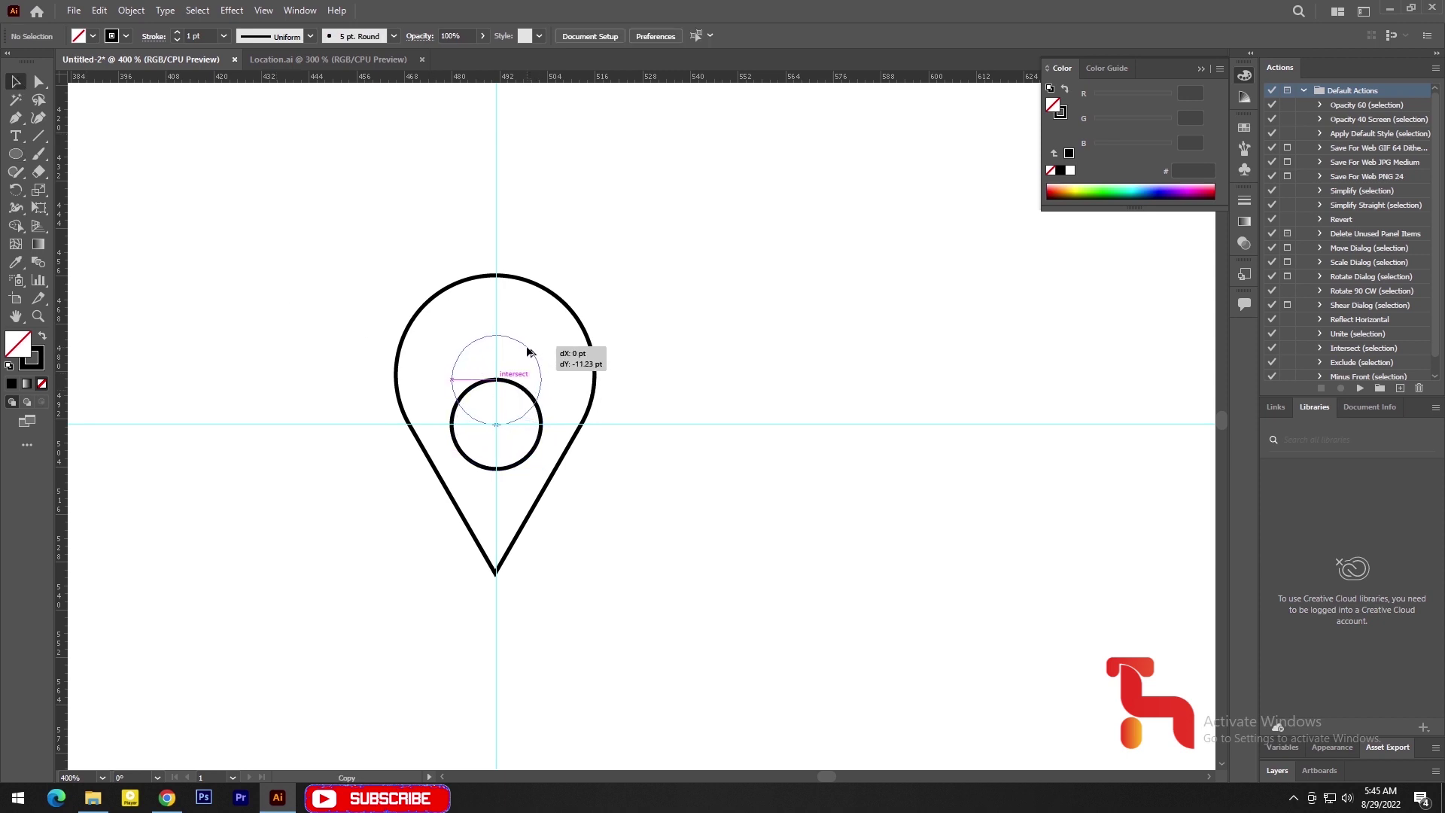
Step: Raise the circle about 11 pt and centre it horizontally on the pin as key object
key("shift")
left_click_drag(527, 347, 528, 347)
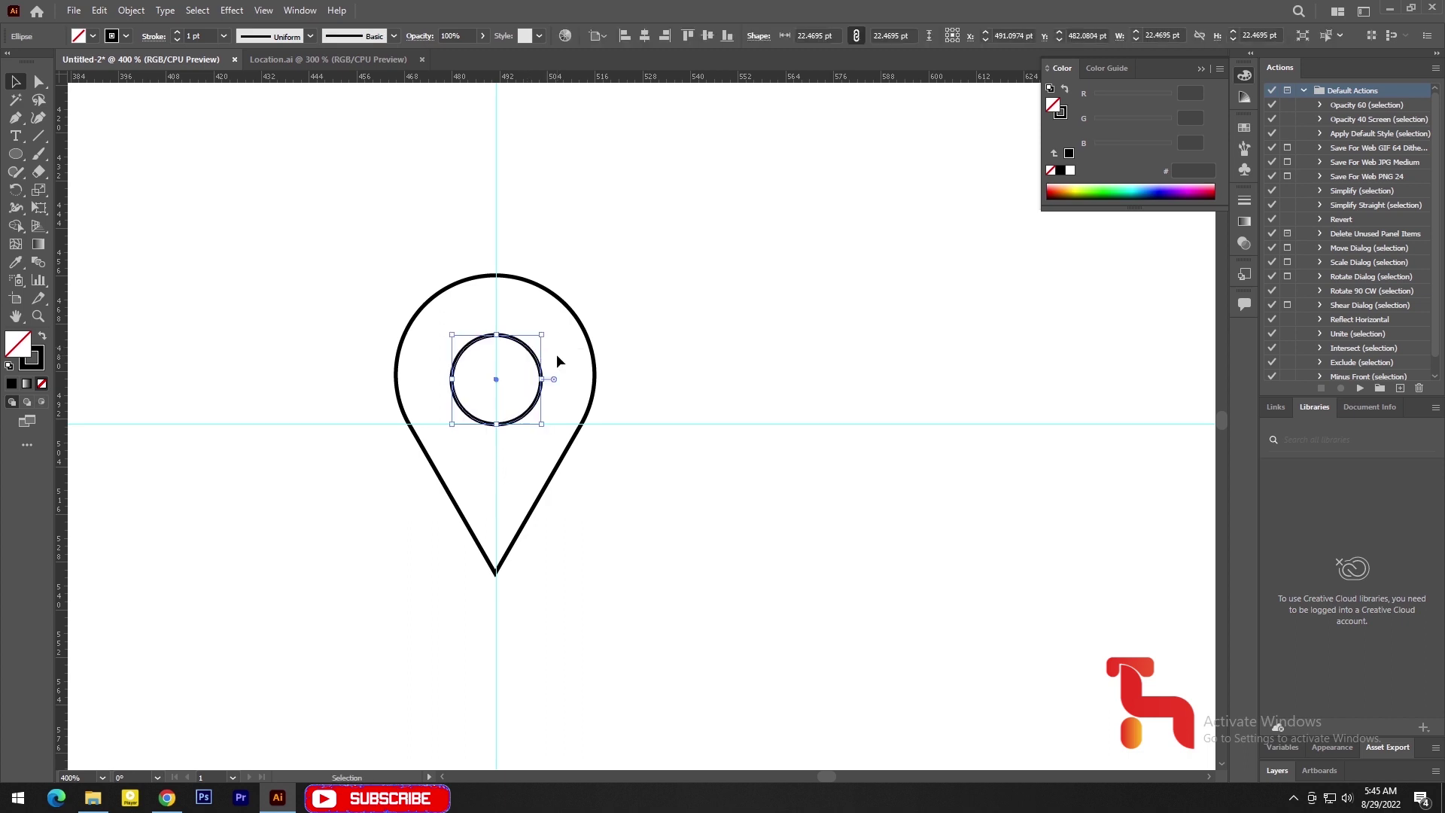
left_click_drag(623, 284, 529, 384)
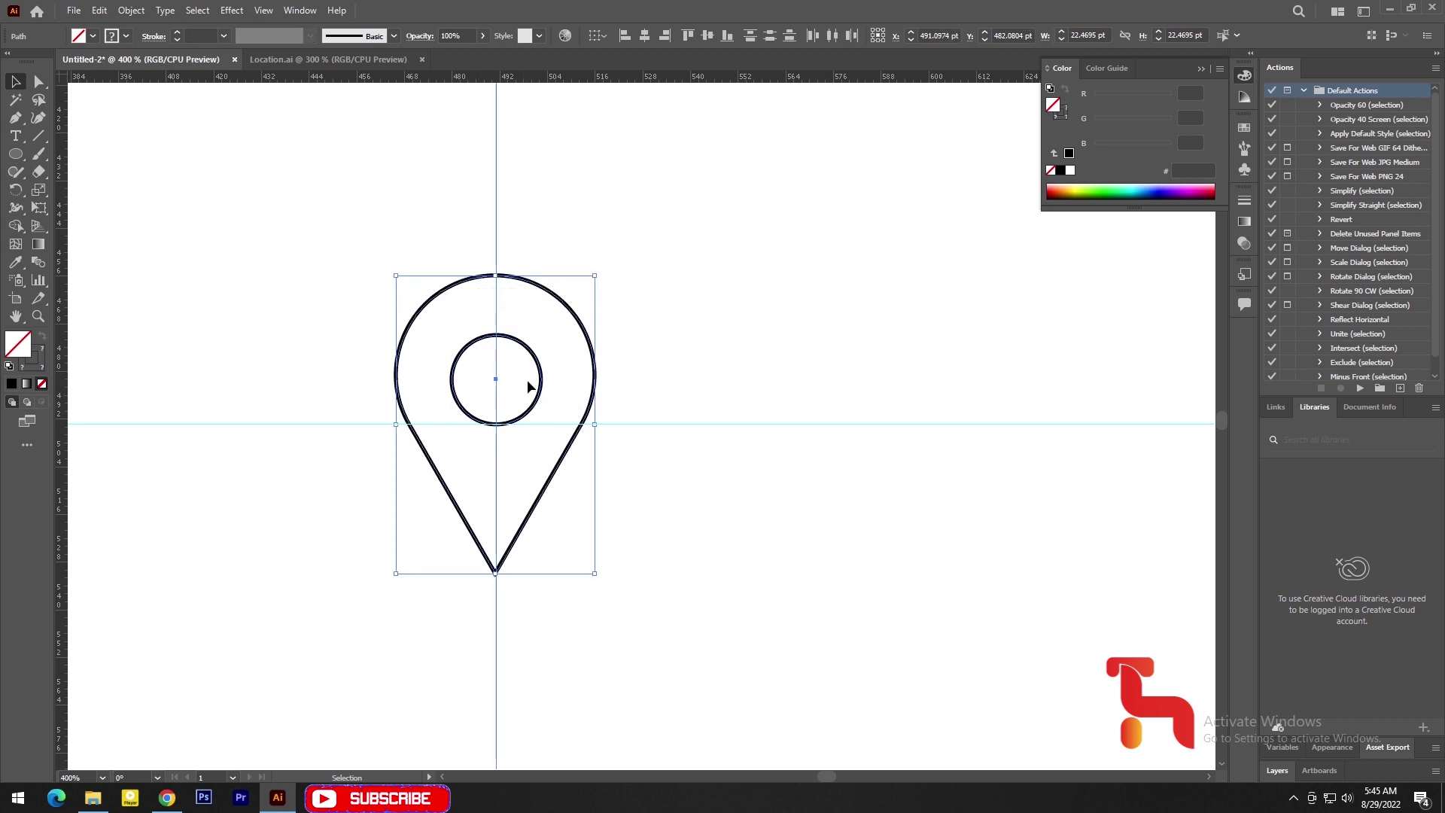
left_click(654, 324)
left_click(548, 287)
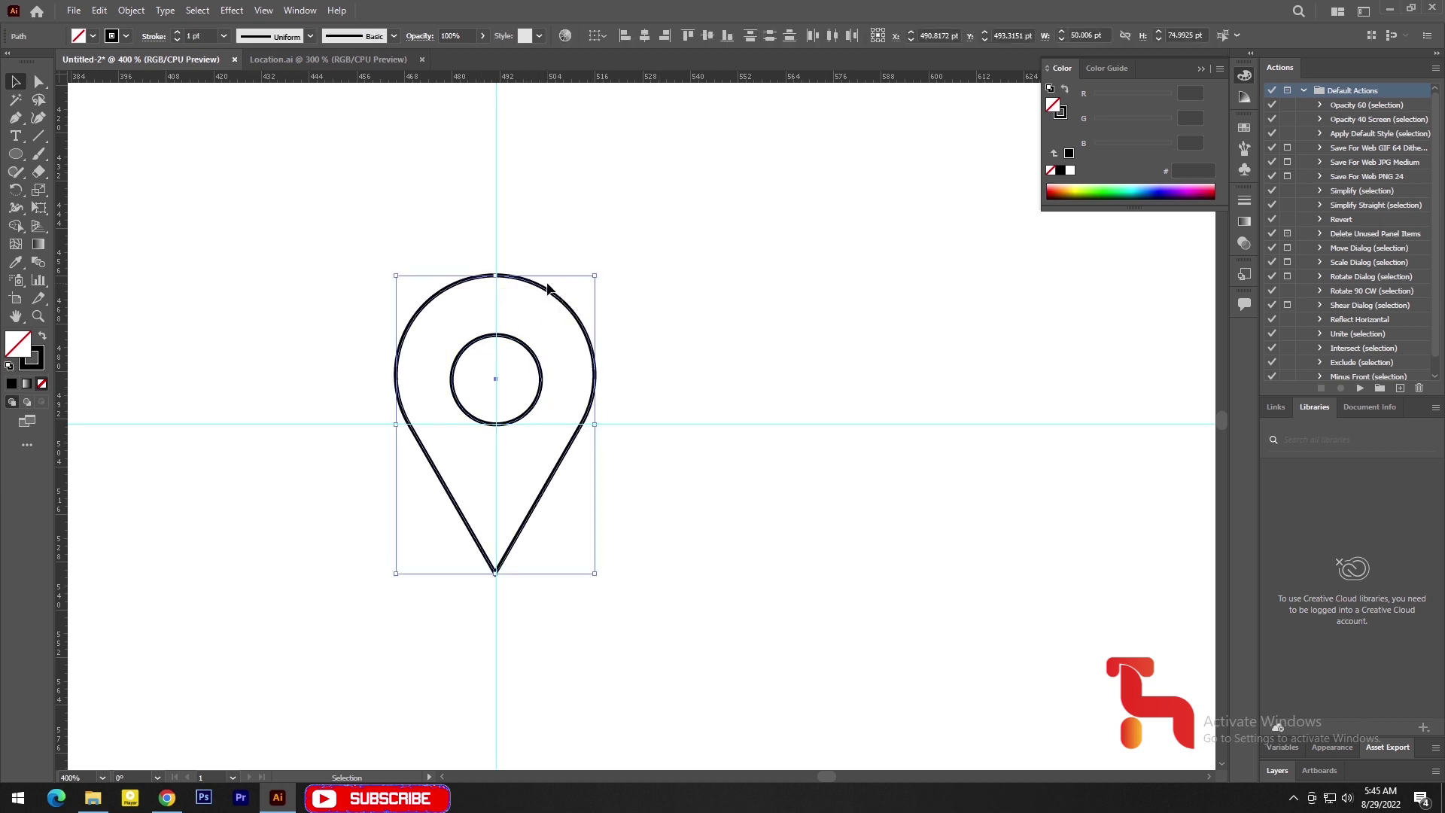
left_click(643, 39)
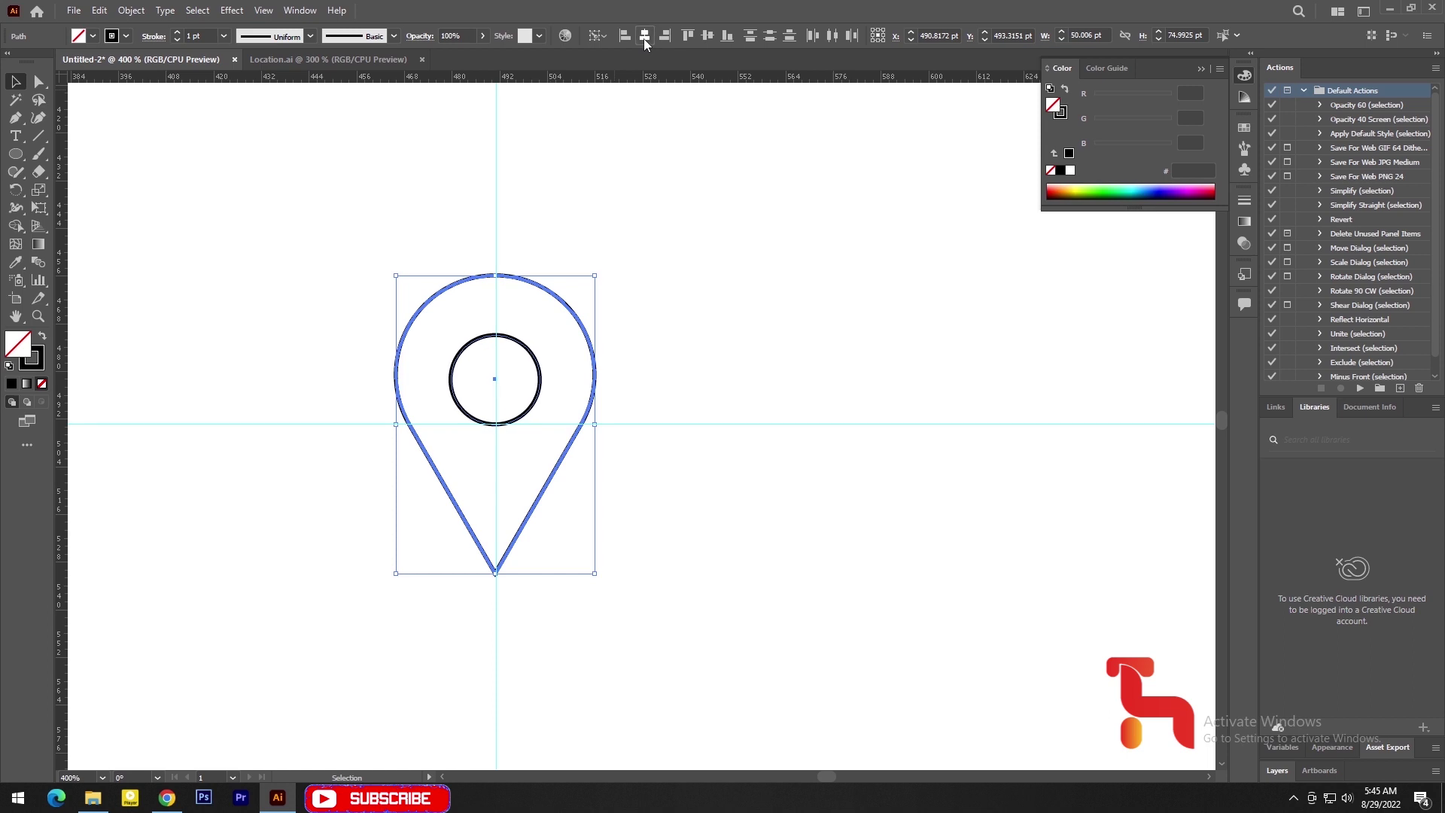
Step: Delete both guides and move the pin and circle slightly up and right
left_click(698, 334)
left_click_drag(719, 332, 724, 494)
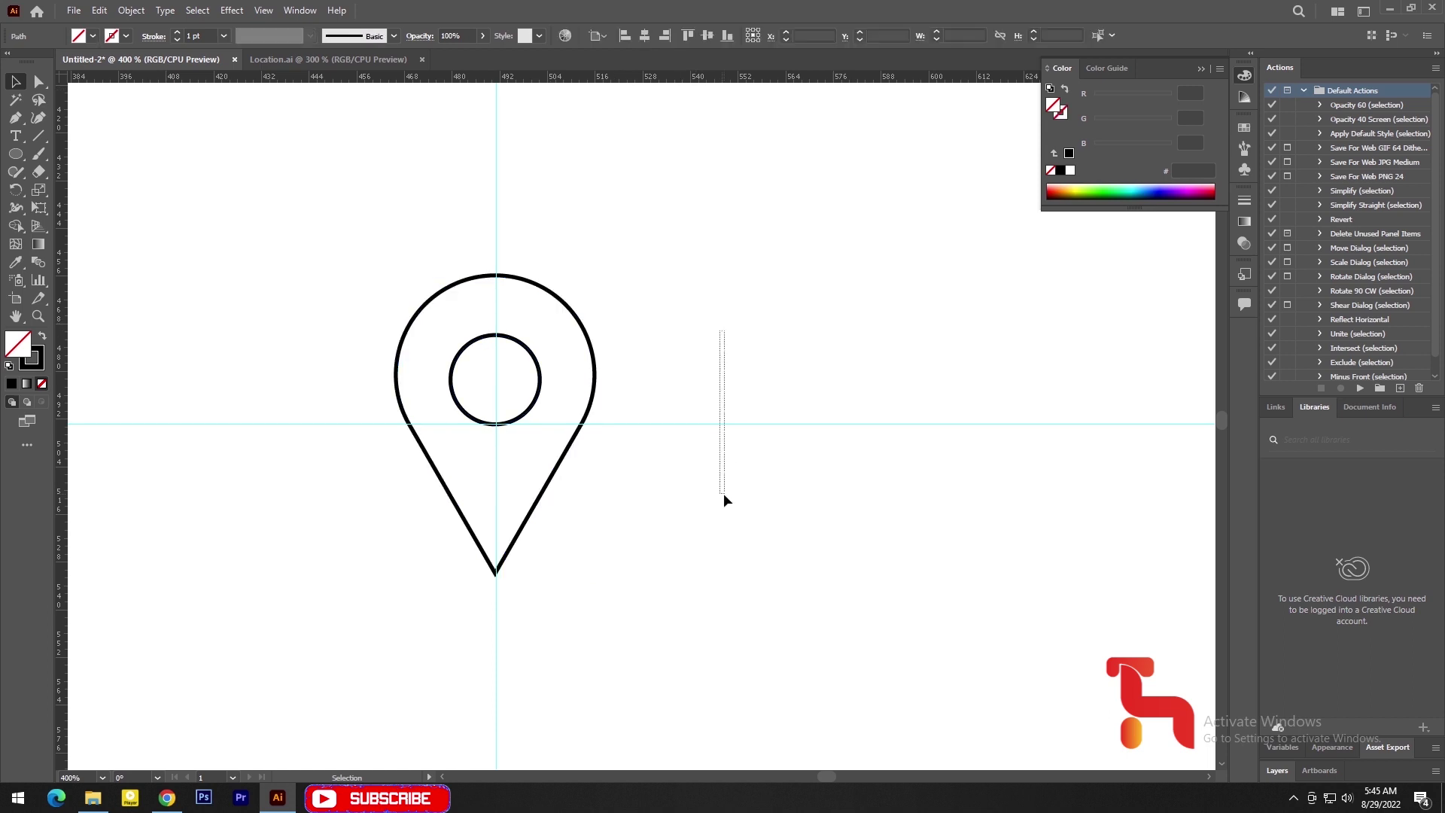
key("Delete")
left_click_drag(600, 583, 449, 652)
key("Delete")
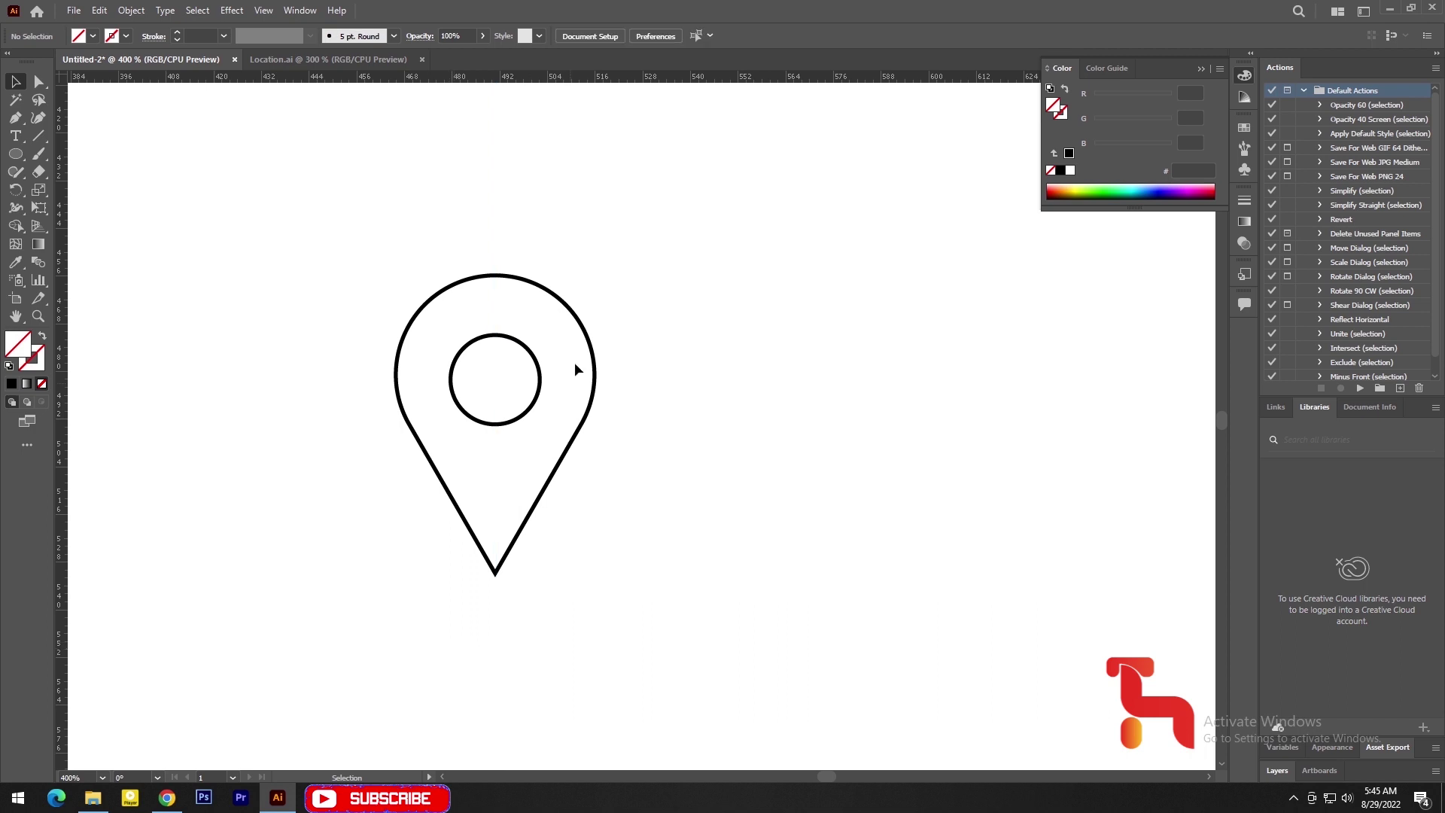
left_click_drag(643, 267, 498, 328)
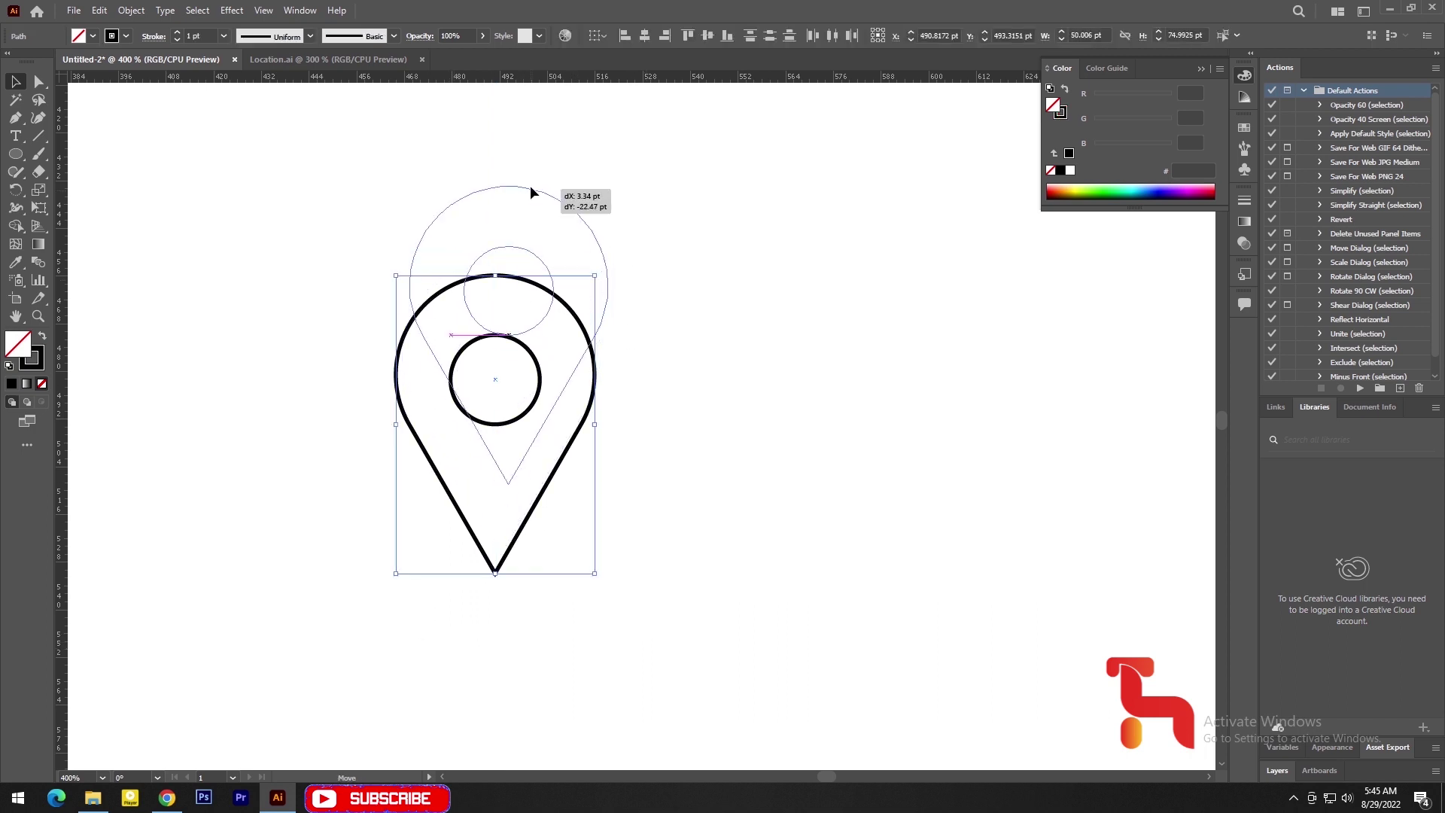
left_click_drag(526, 280, 540, 191)
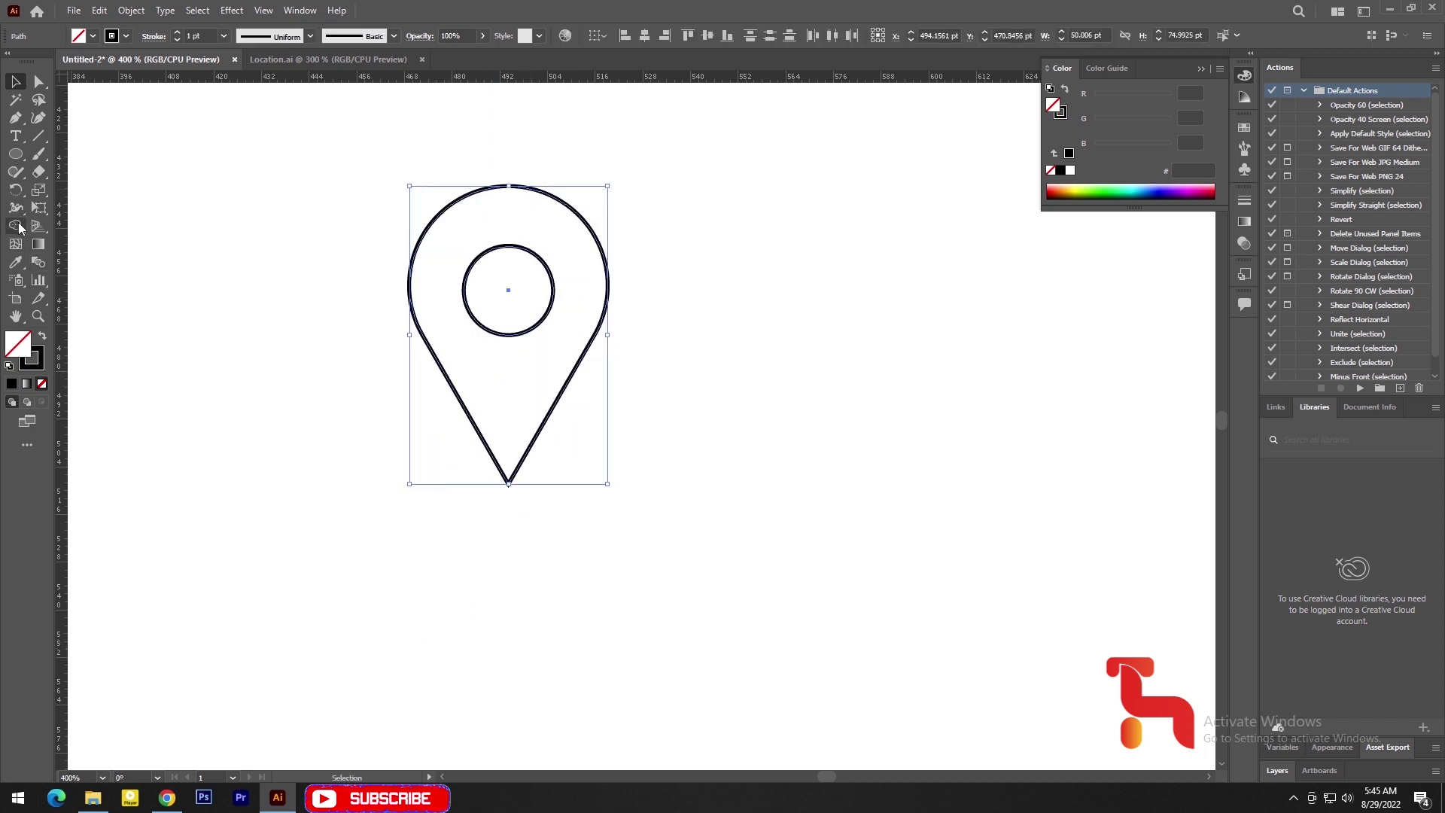
left_click_drag(15, 226, 143, 233)
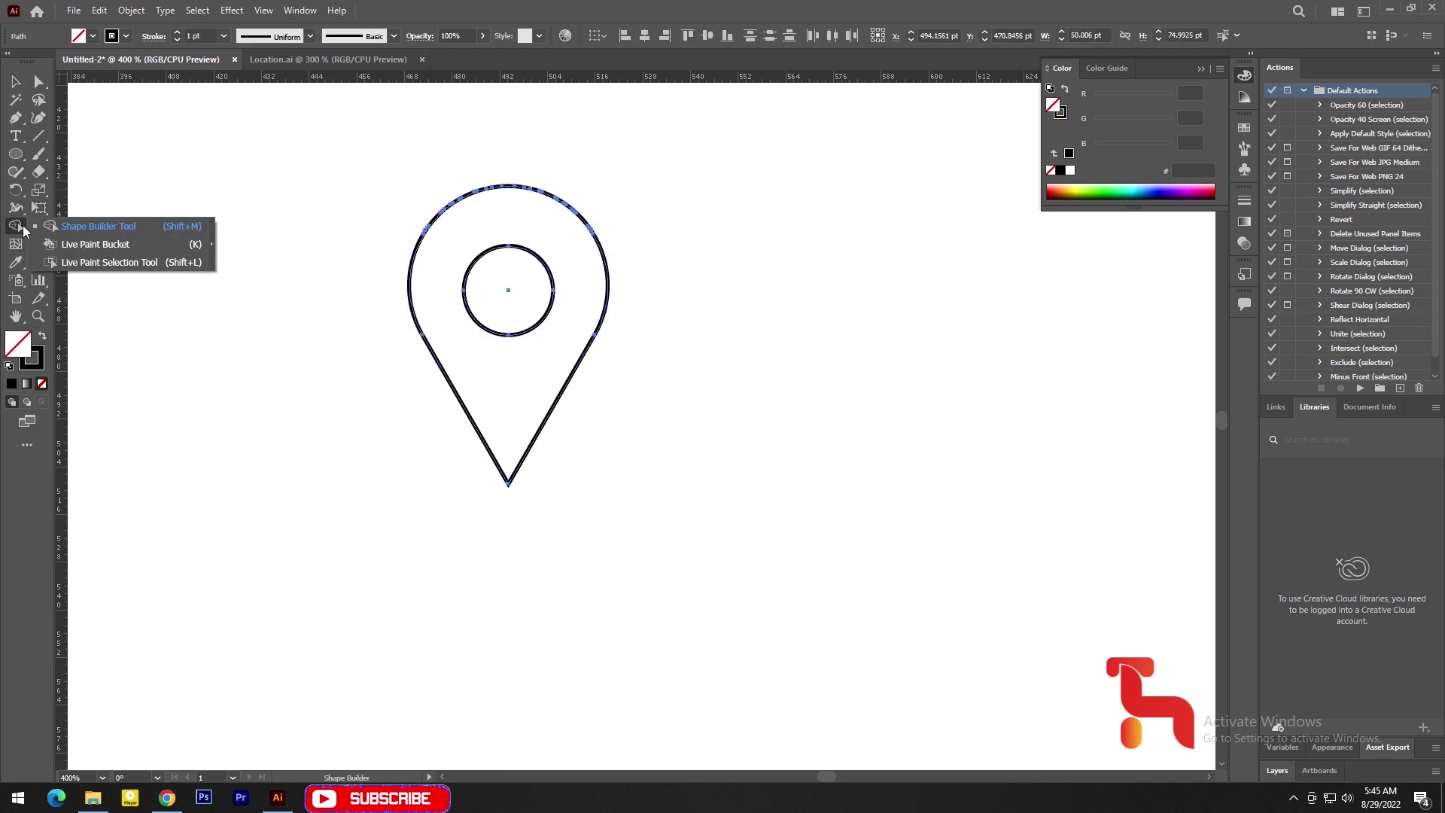
Step: Fill the pin's body region with red using Shape Builder
left_click(130, 229)
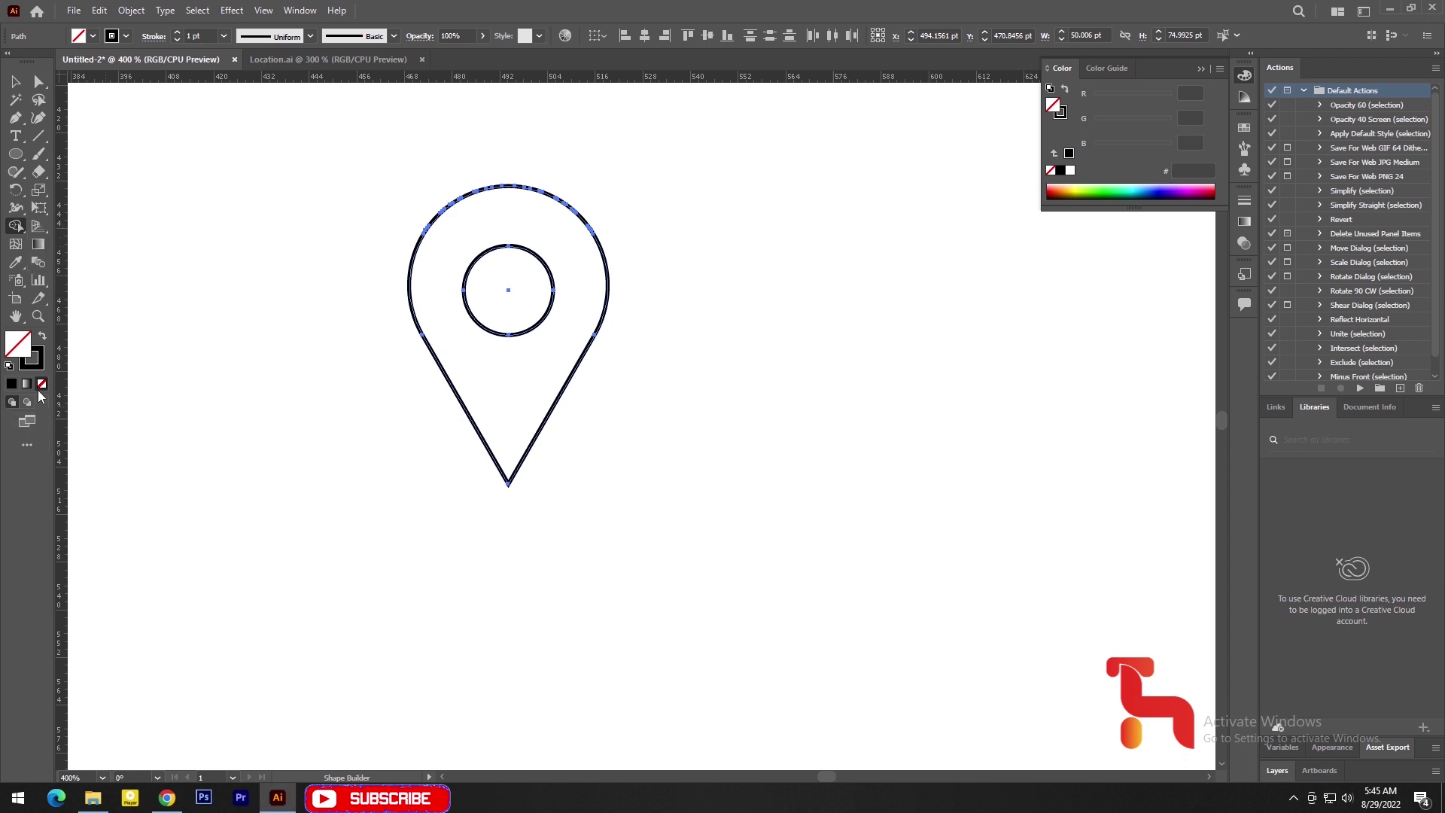
left_click(43, 337)
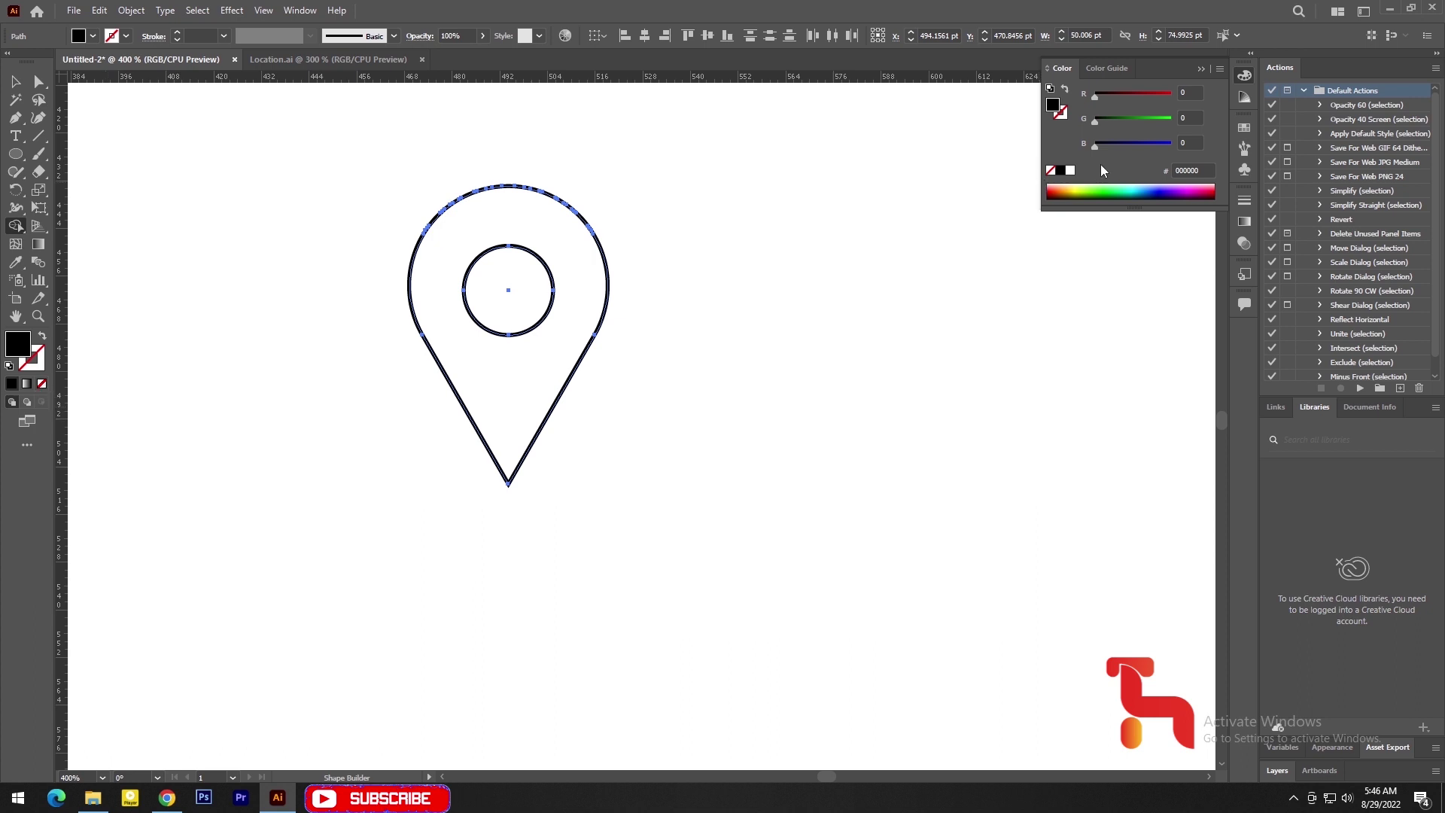
left_click(1242, 130)
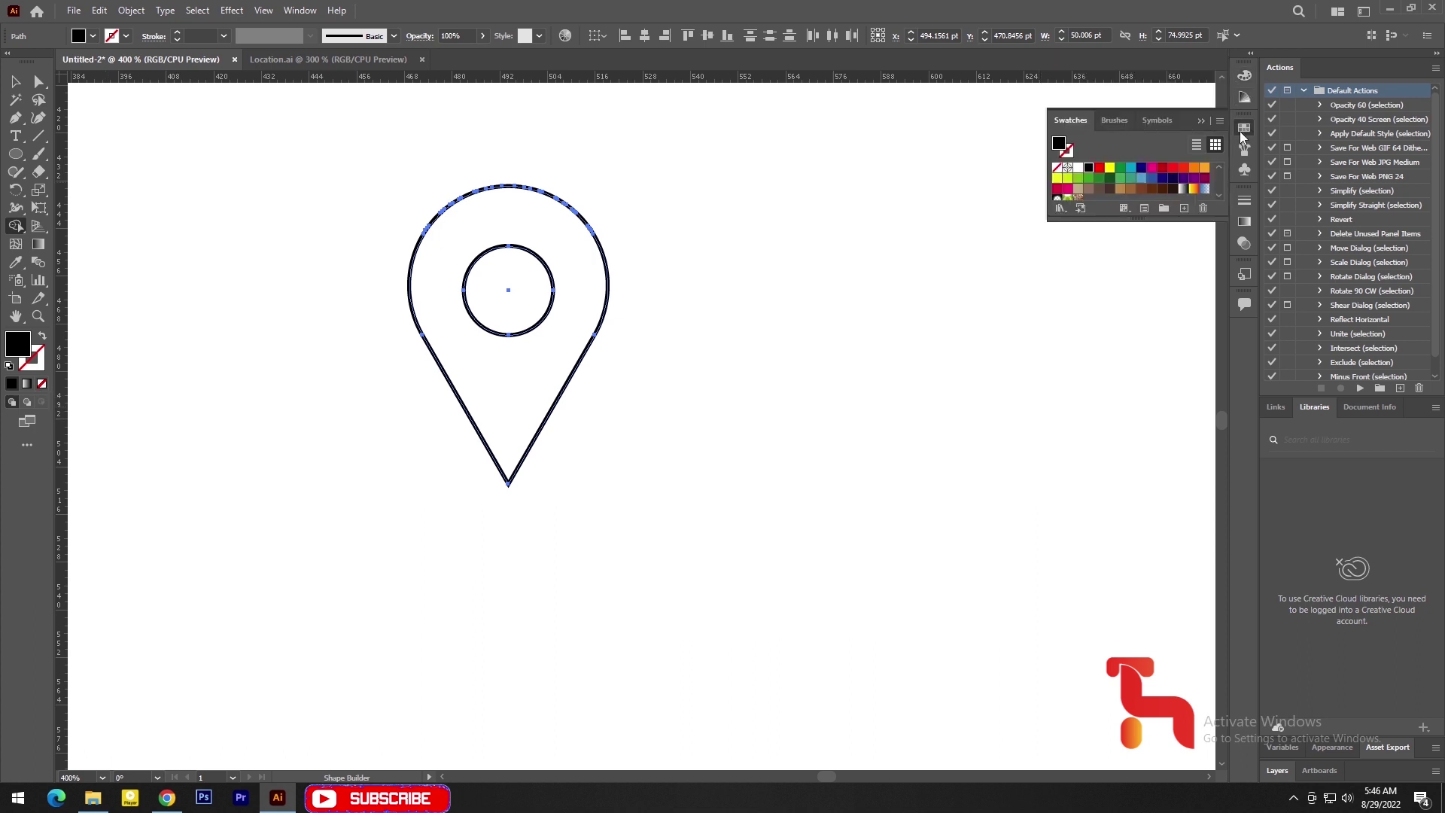
left_click(1098, 167)
left_click_drag(583, 266, 522, 368)
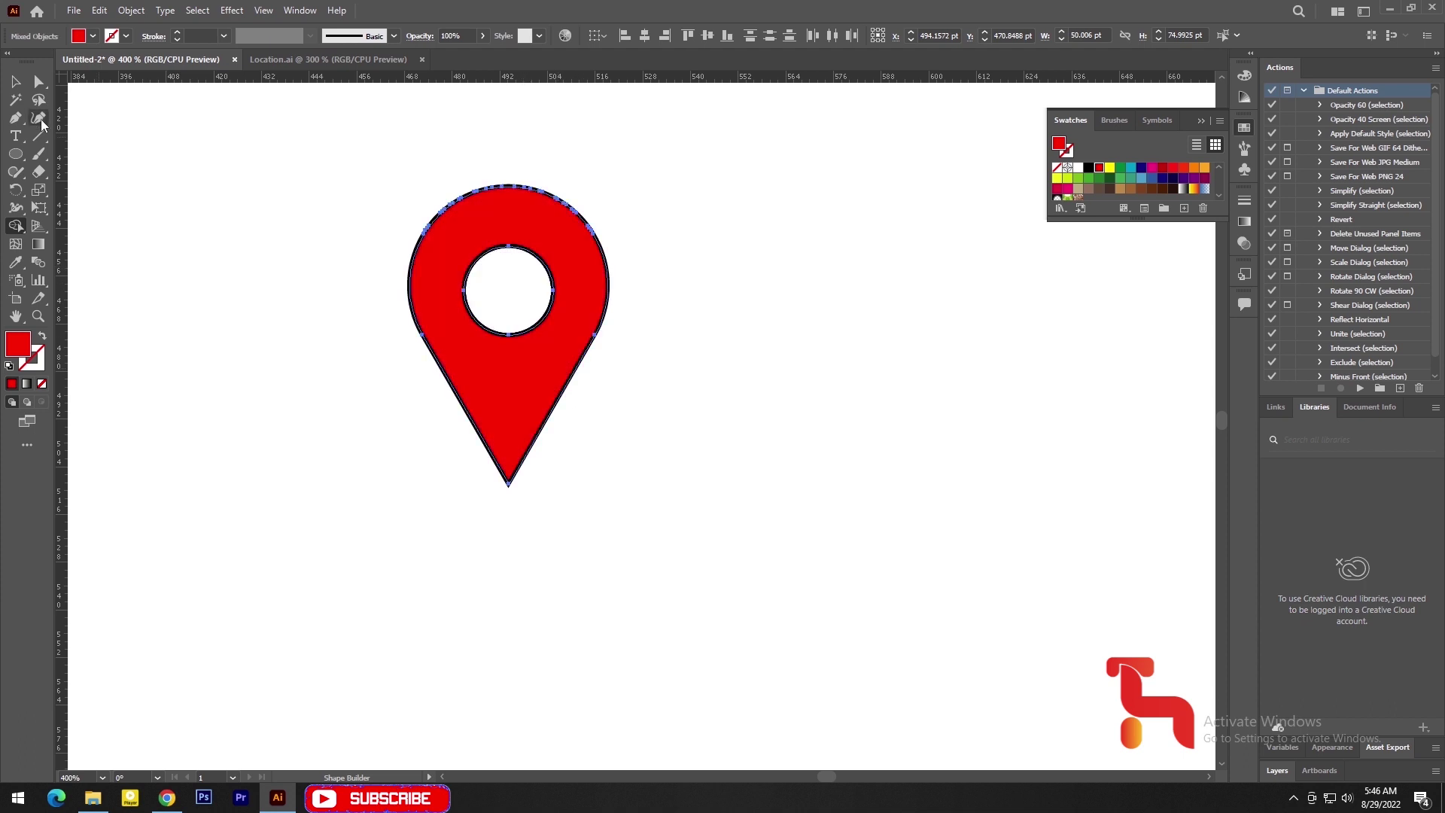
Step: Remove the inner circle region to punch a hole through the pin, then deselect
left_click_drag(509, 264, 504, 316)
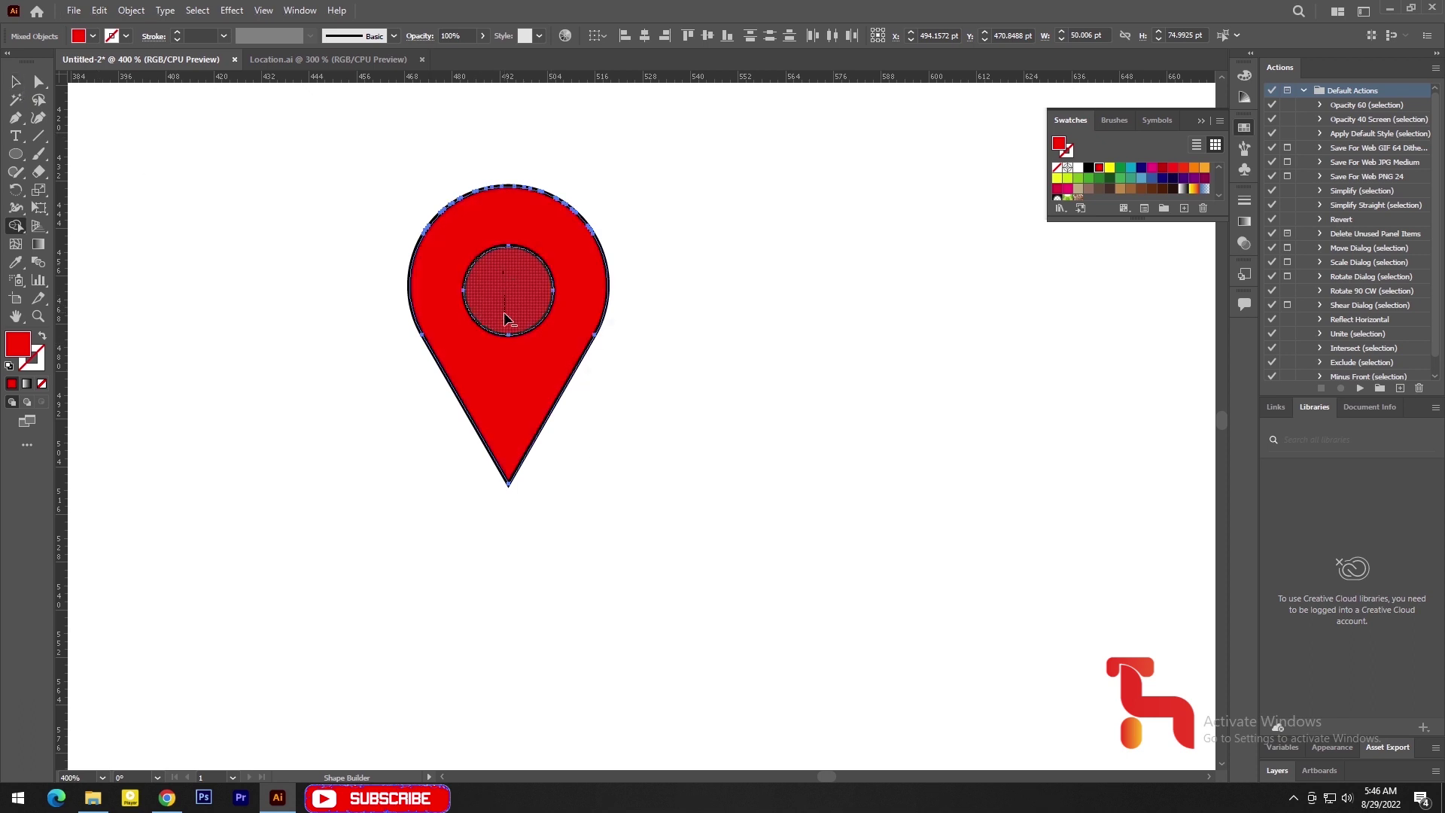
left_click(509, 314, "alt")
left_click(15, 80)
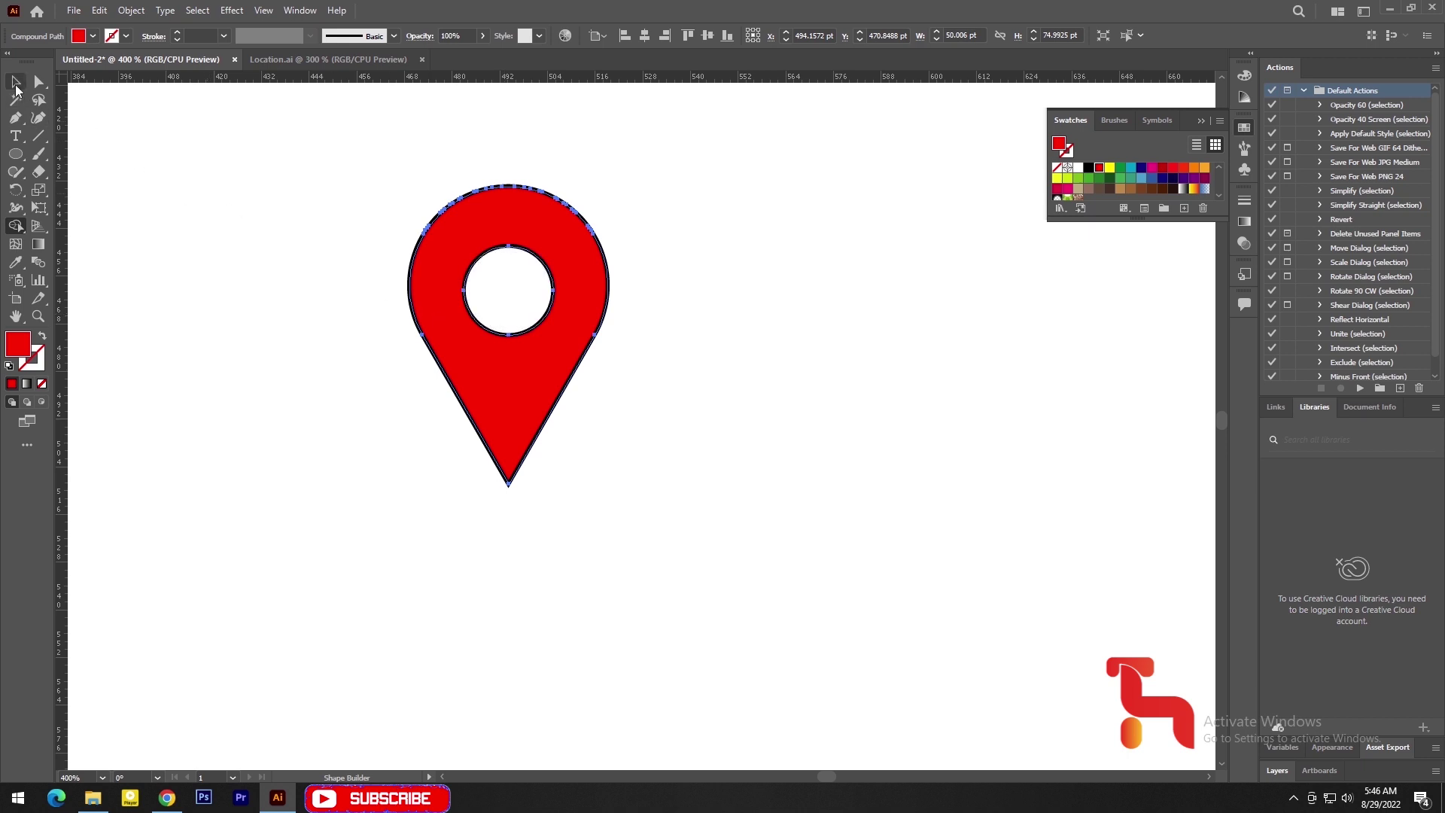
left_click(815, 256)
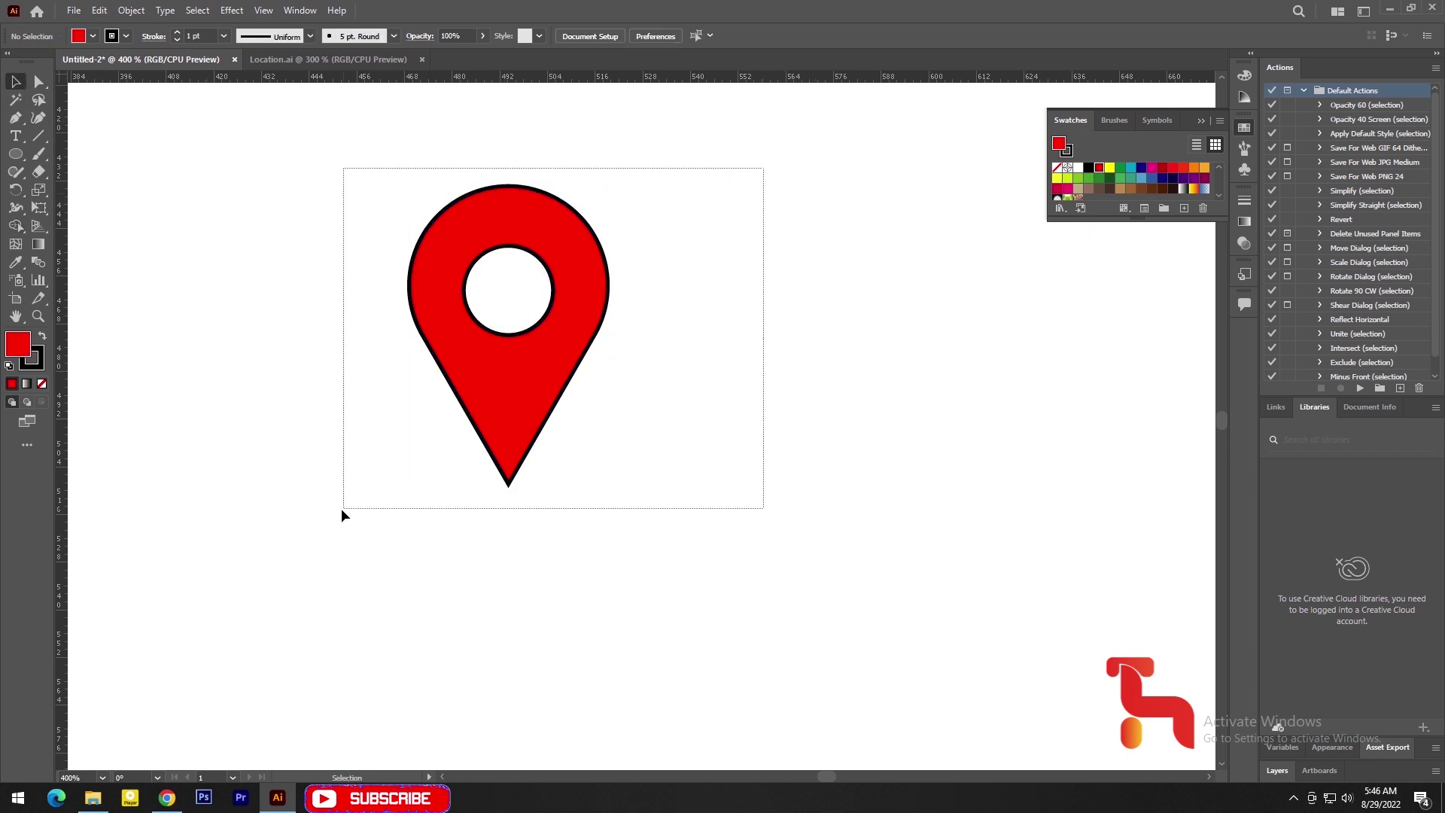
Step: Set the red pin's stroke to None to remove its black outline
left_click_drag(765, 168, 342, 510)
left_click(31, 358)
left_click(11, 383)
left_click(17, 342)
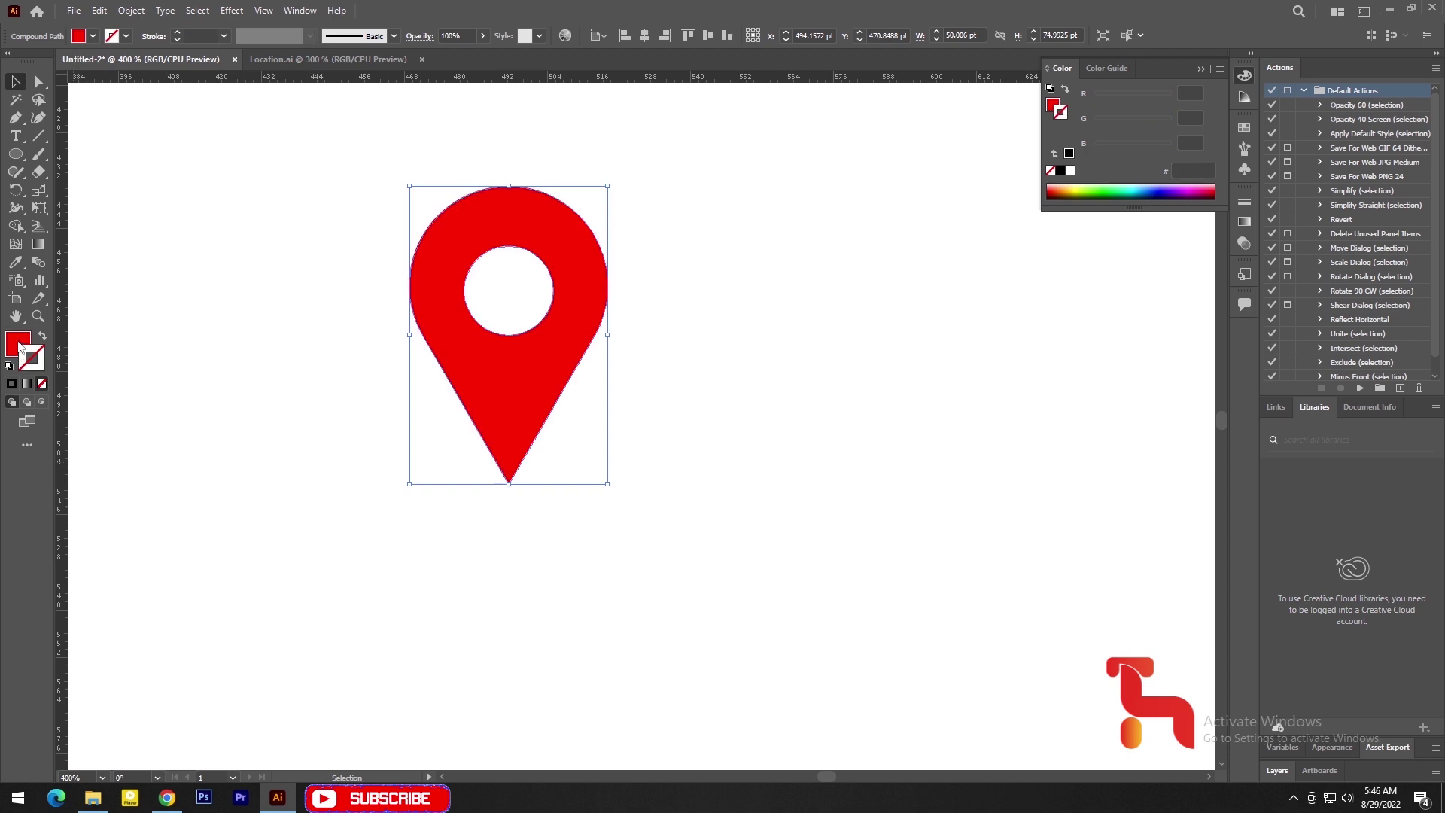
left_click(257, 362)
Step: Move the pin up slightly and start a text label below it
left_click_drag(519, 440, 531, 386)
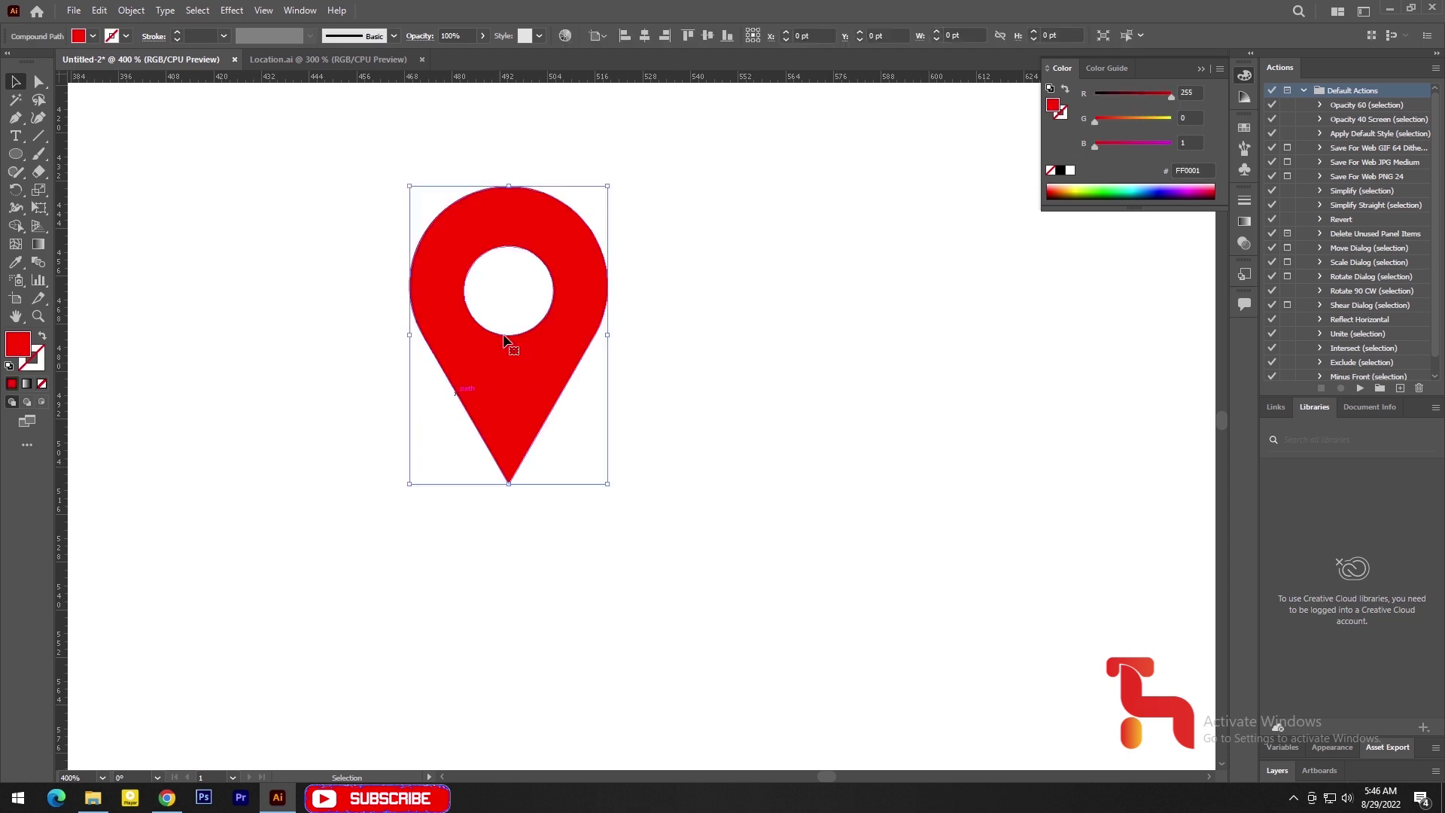
left_click(681, 328)
left_click(15, 136)
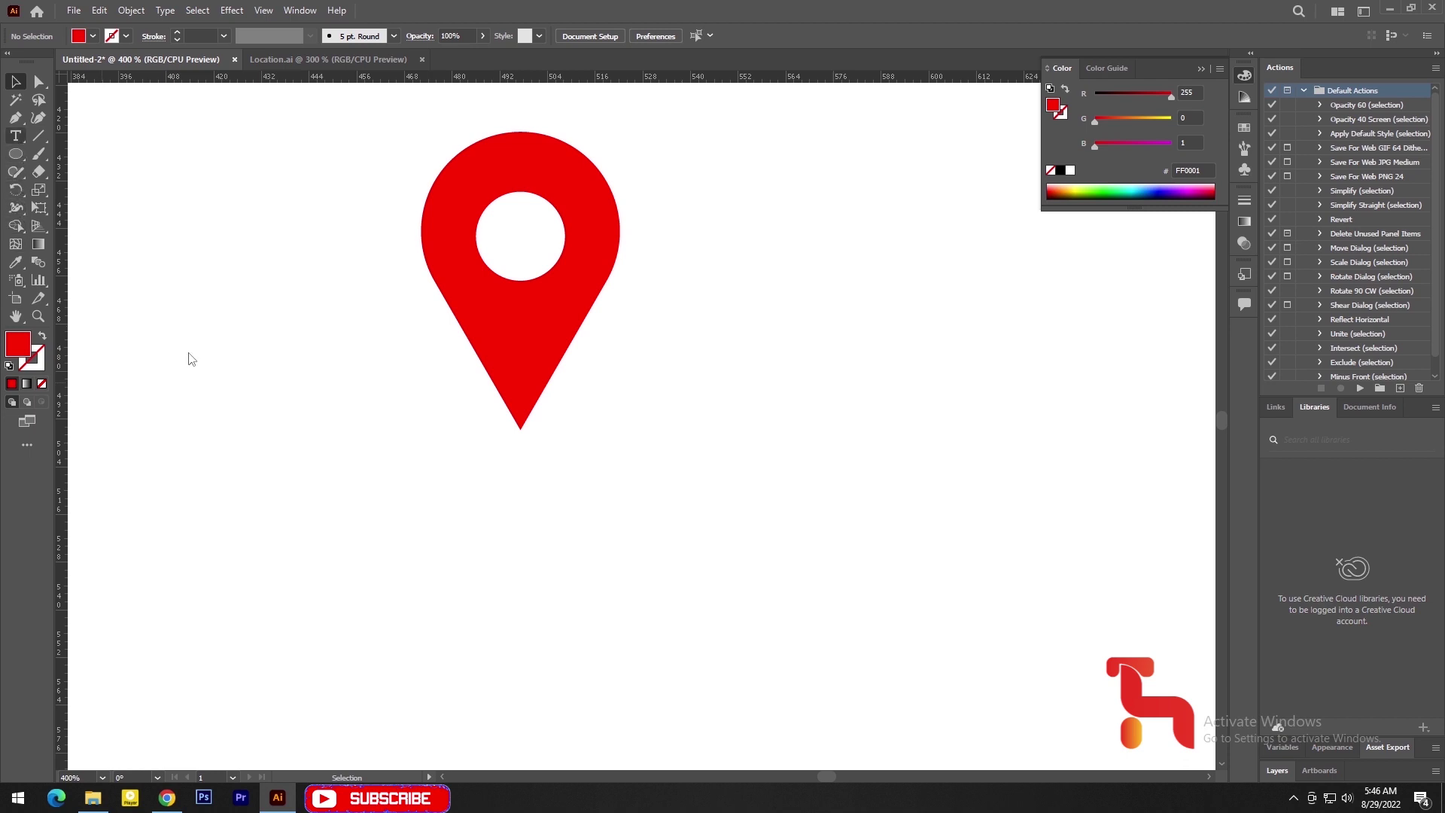
left_click(476, 494)
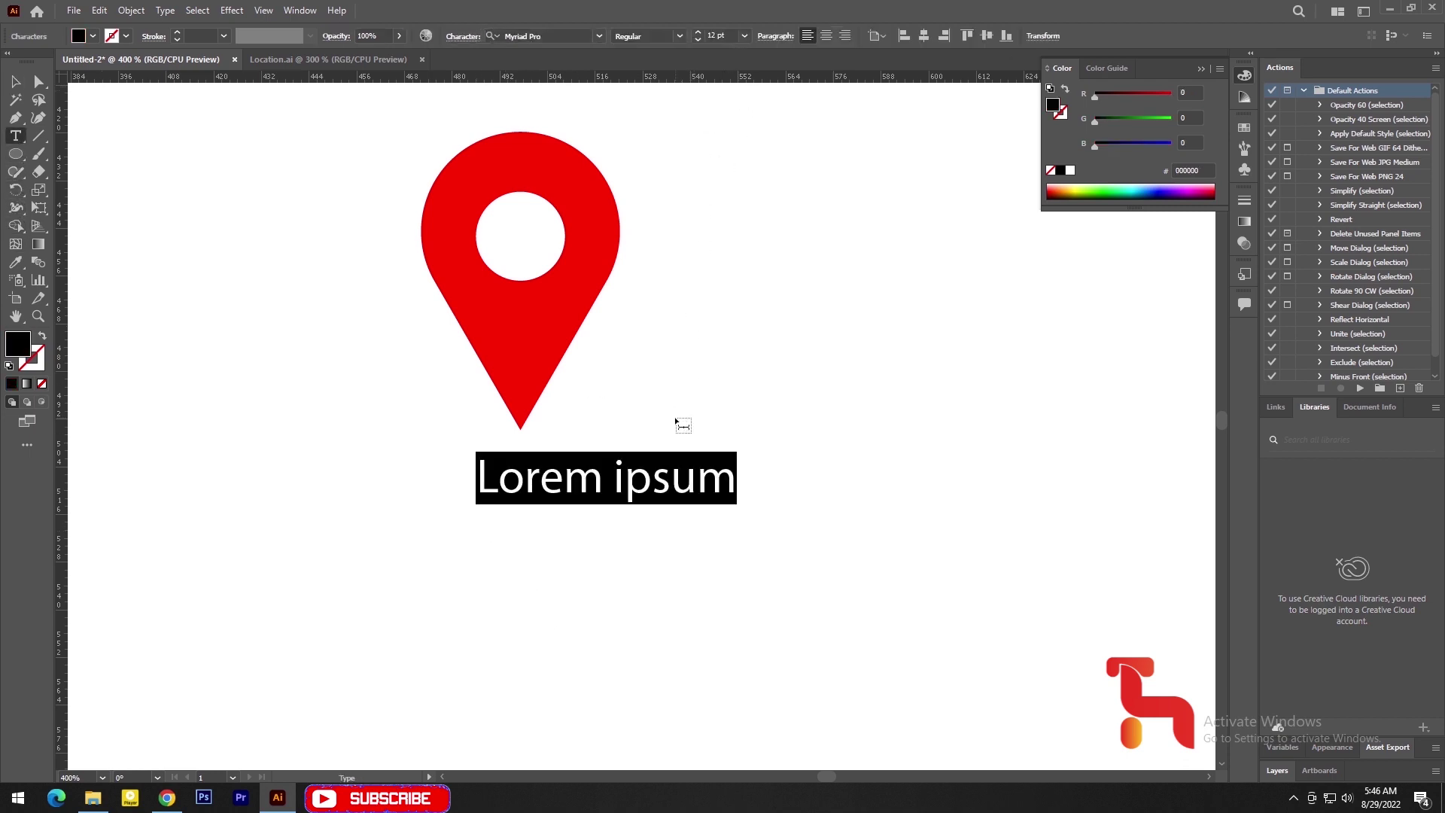
Step: Type 'Location icon' and position the text centred just under the pin
type("Loca")
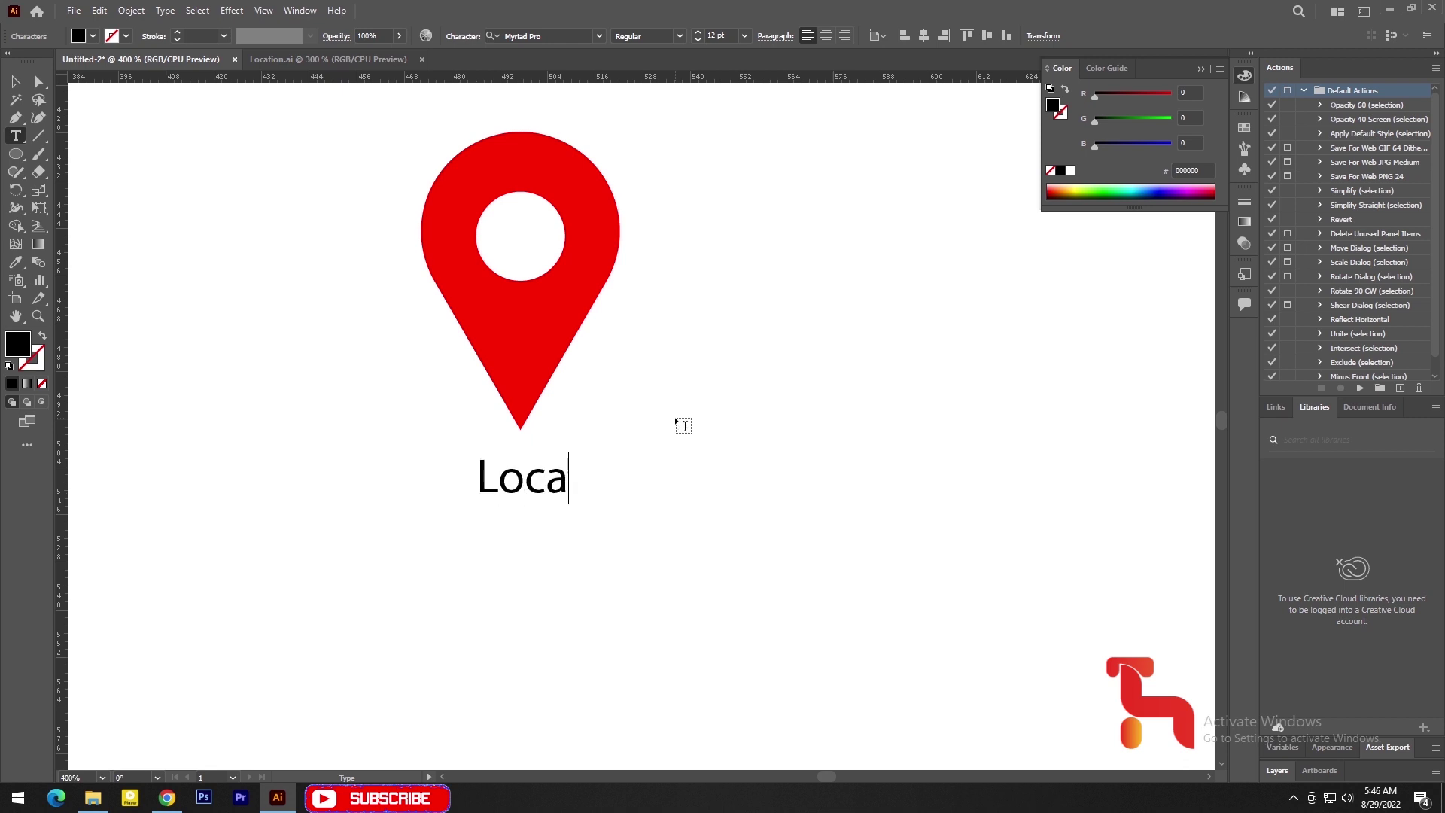
type("tion")
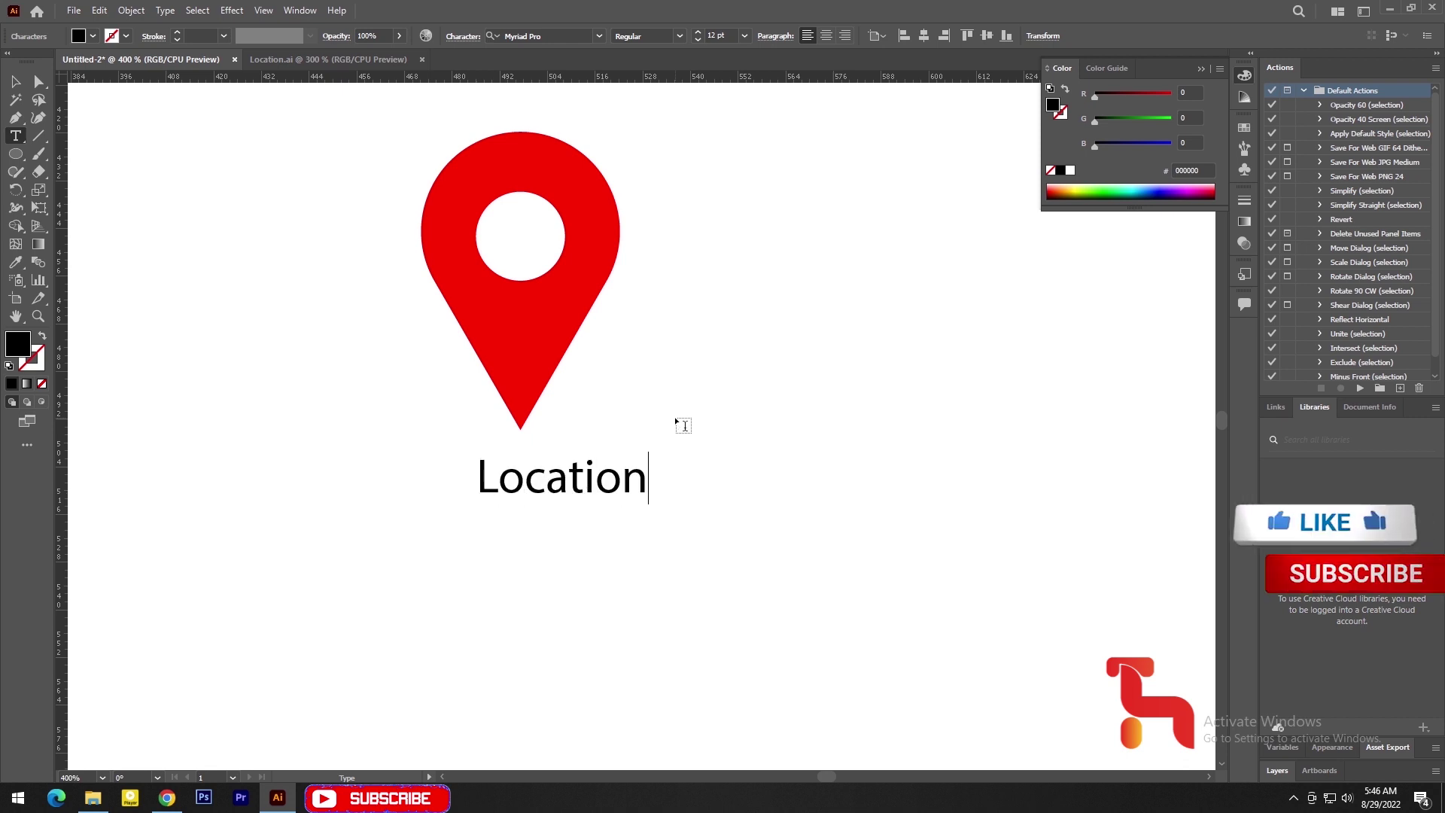
type(" Ic")
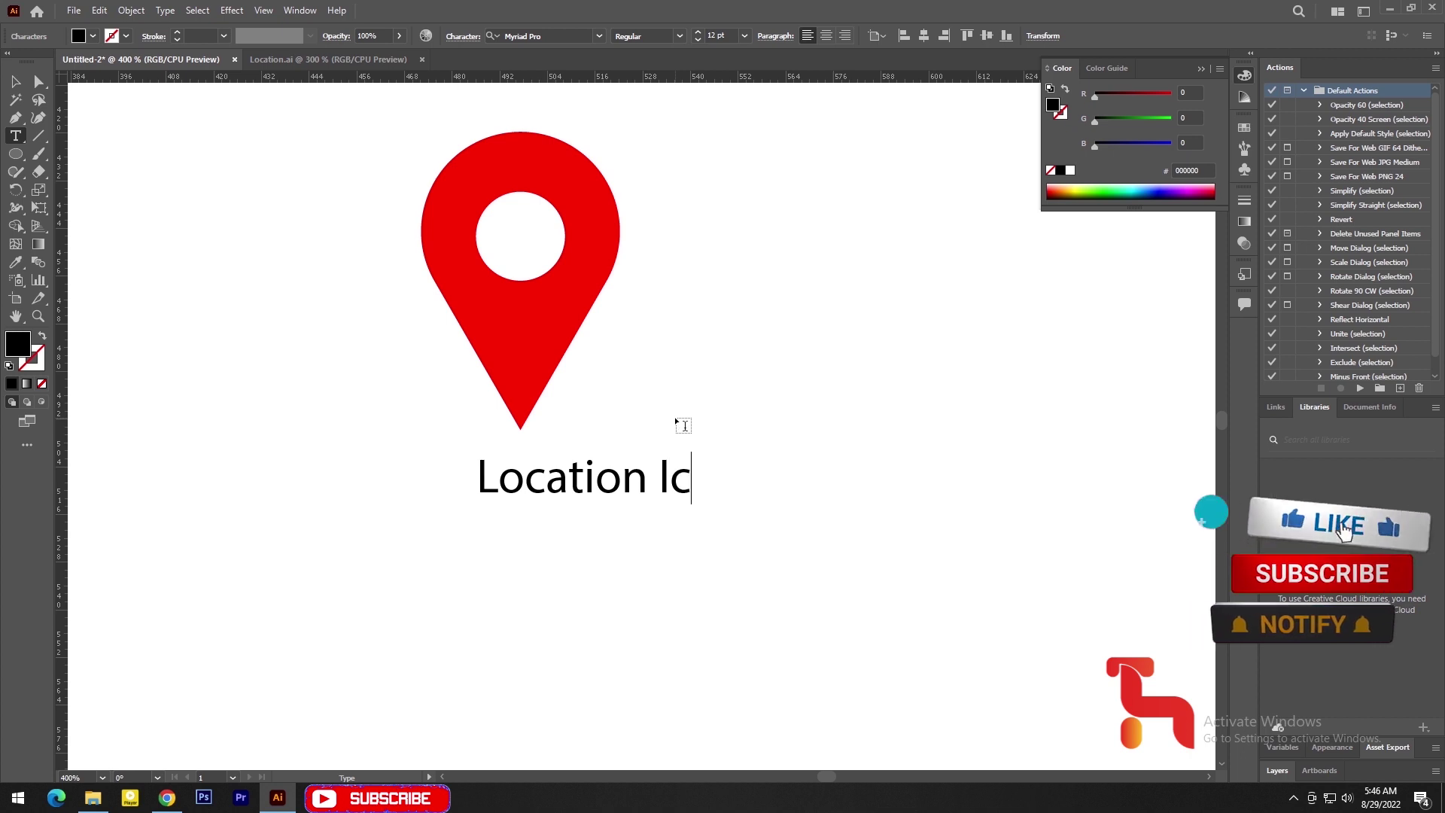
key("BackSpace")
key("BackSpace")
type("ico")
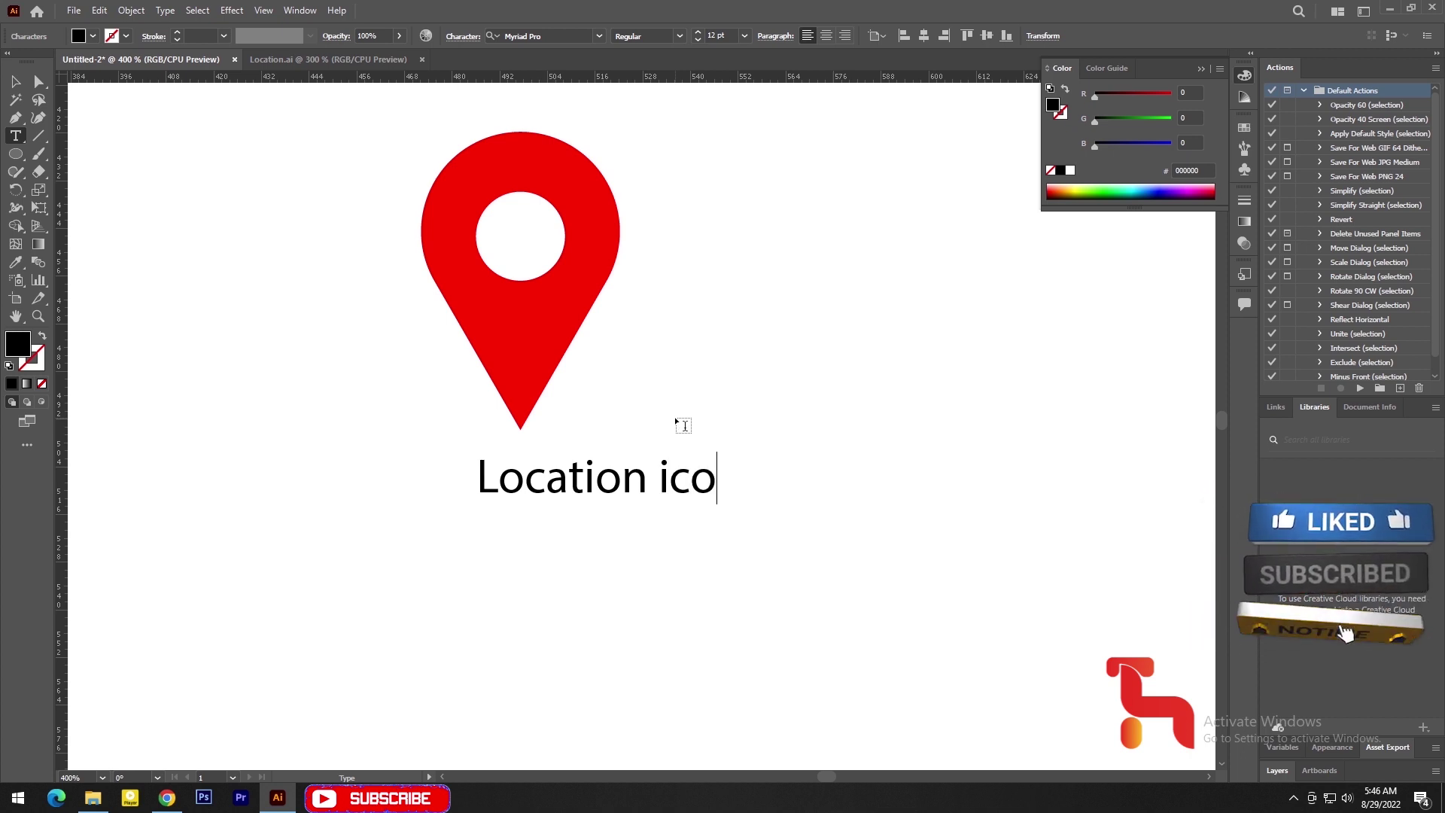
type("n")
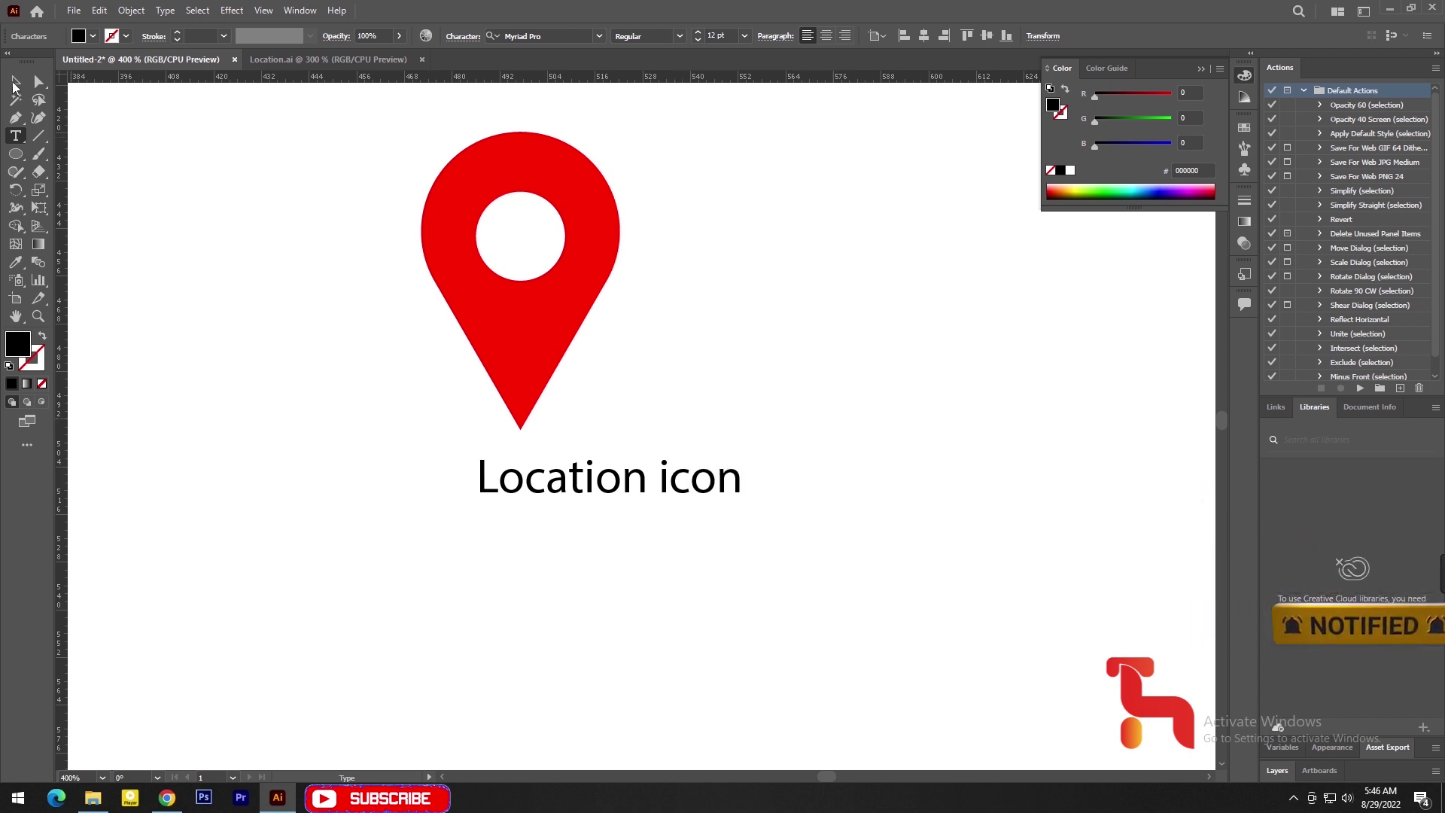
left_click(15, 81)
left_click_drag(646, 482, 561, 463)
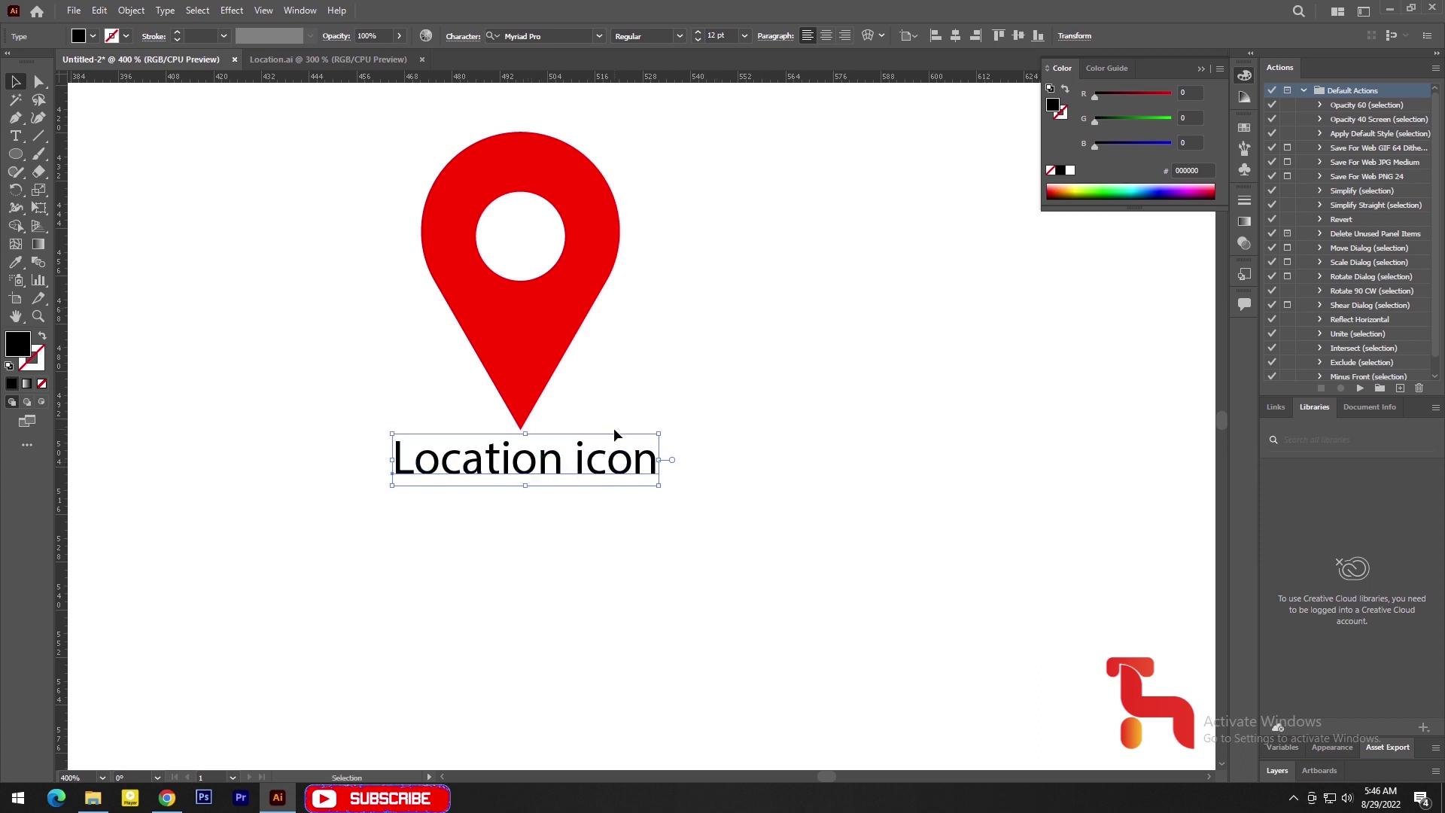
key("Left")
key("Left")
key("Down")
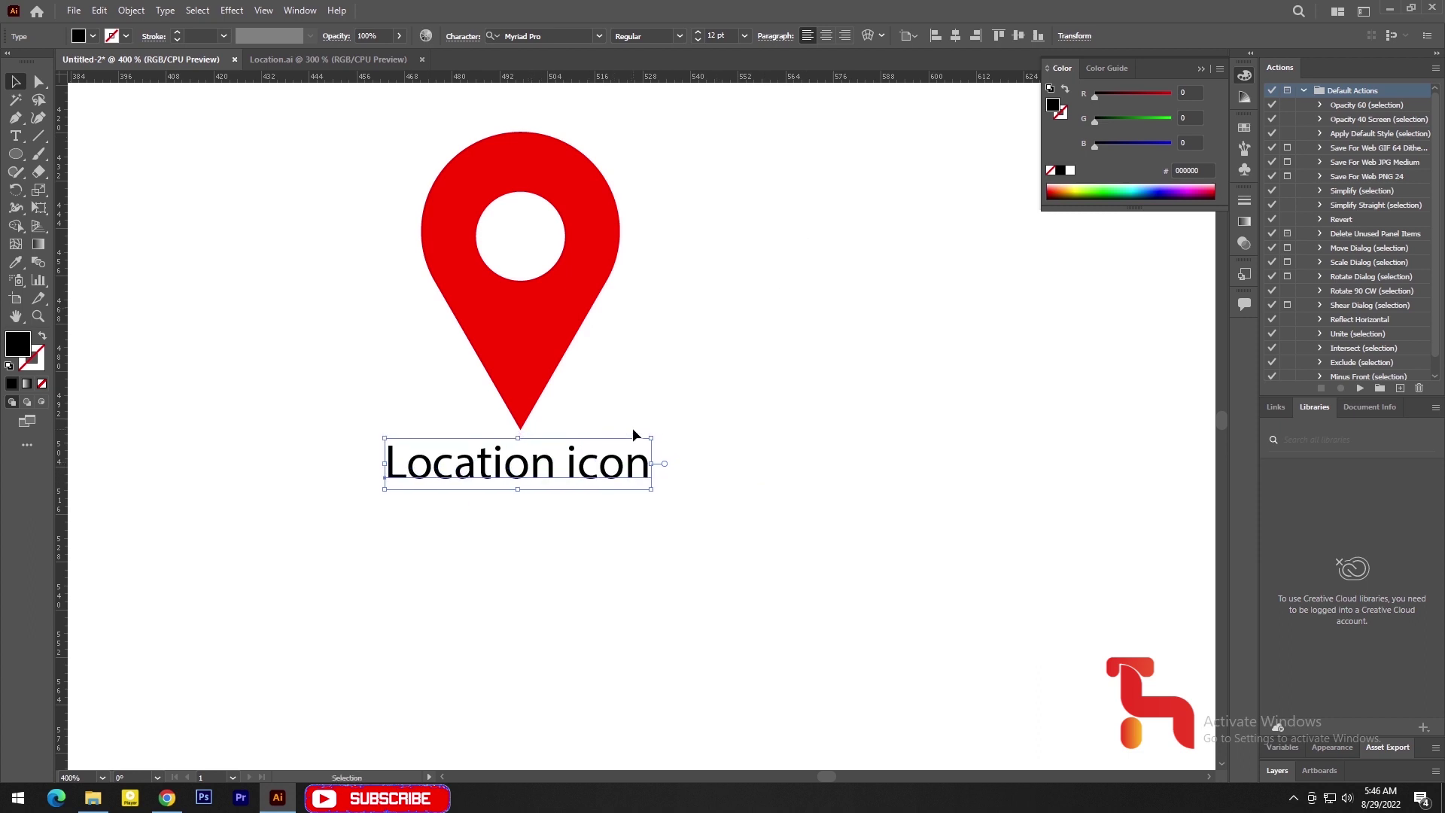
key("Right")
left_click(729, 392)
Step: Move the pin and text together right and down toward the artboard centre
left_click_drag(790, 177, 430, 539)
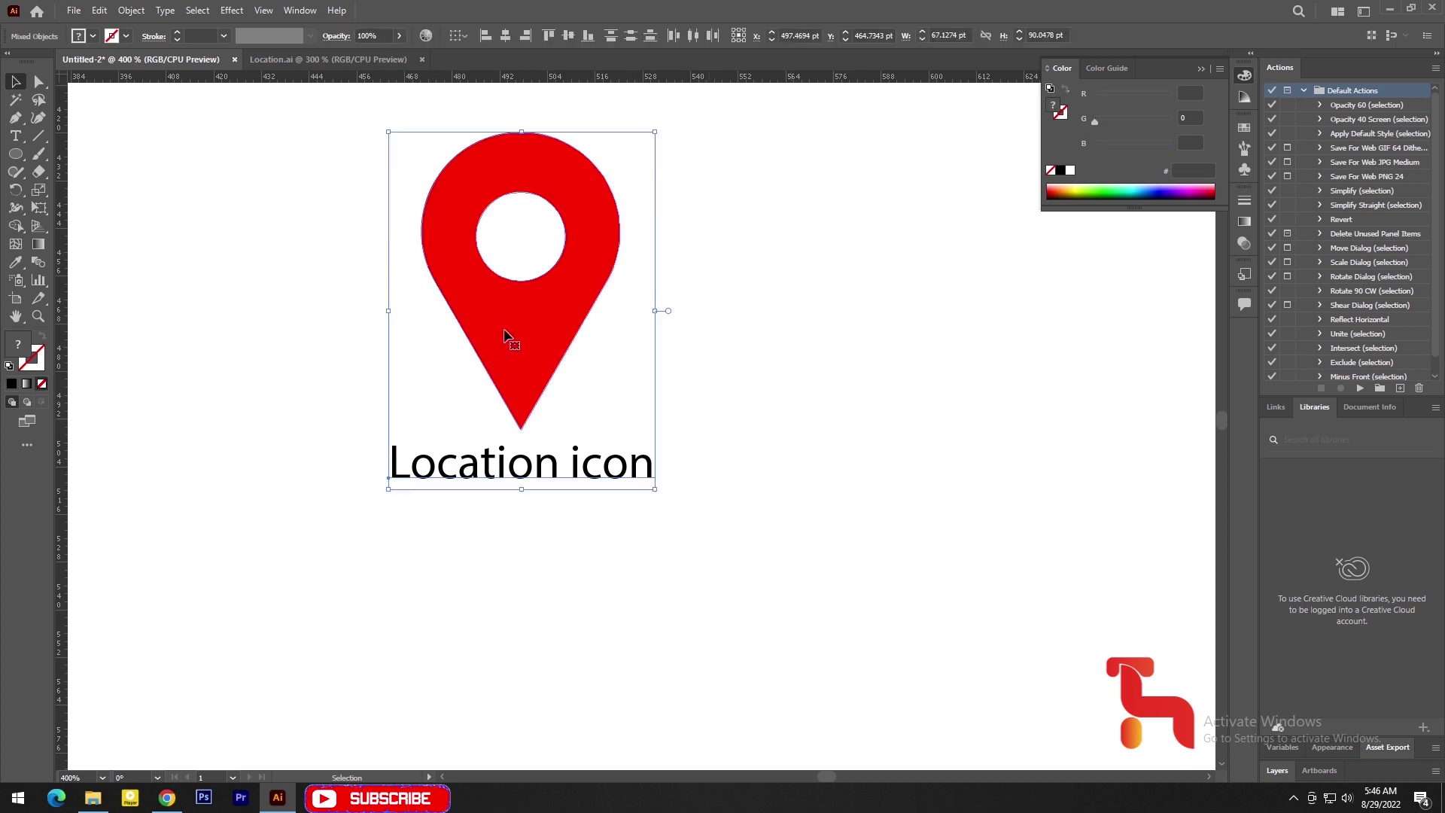
left_click_drag(507, 335, 586, 378)
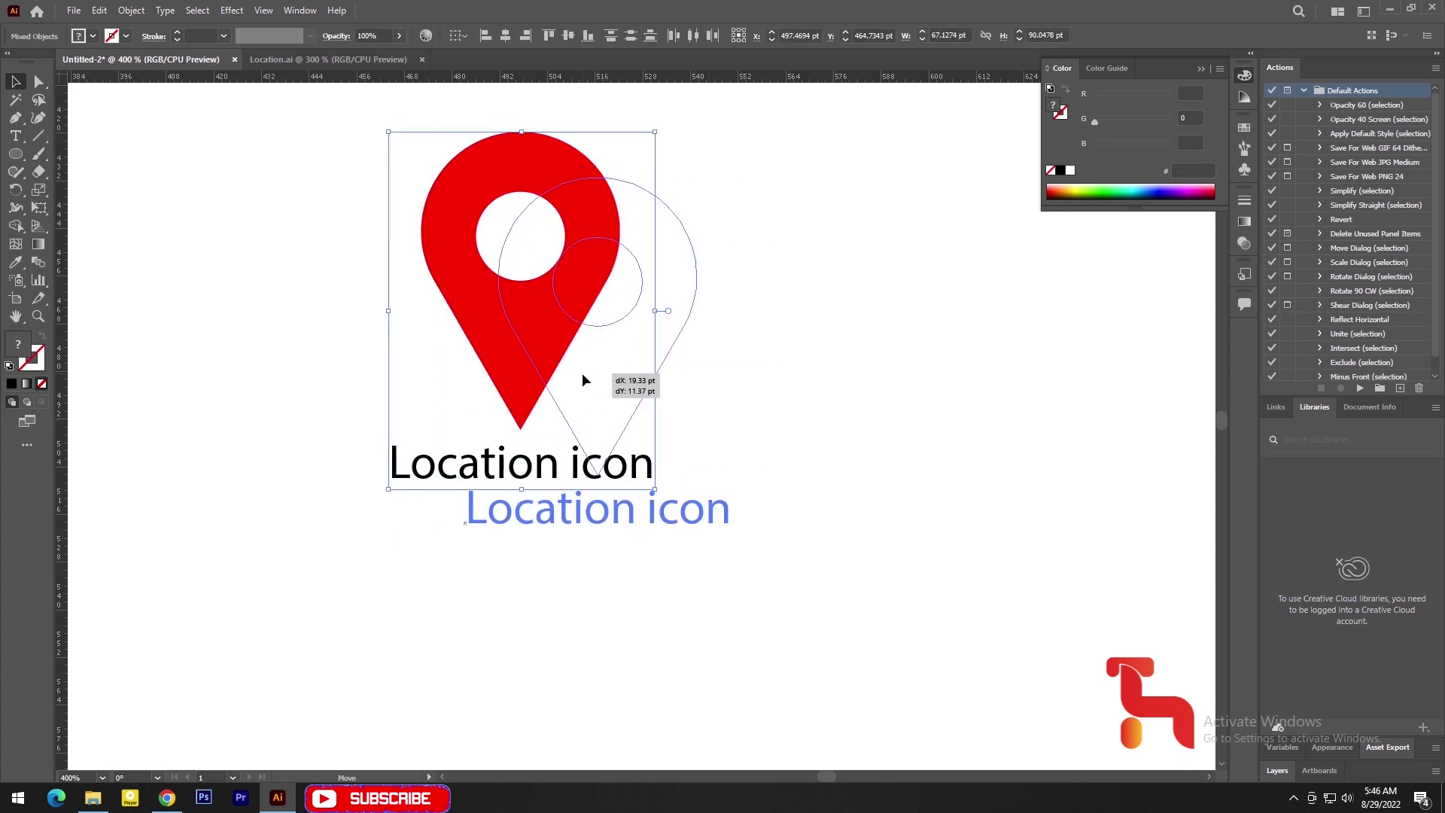
left_click(886, 396)
left_click(685, 511)
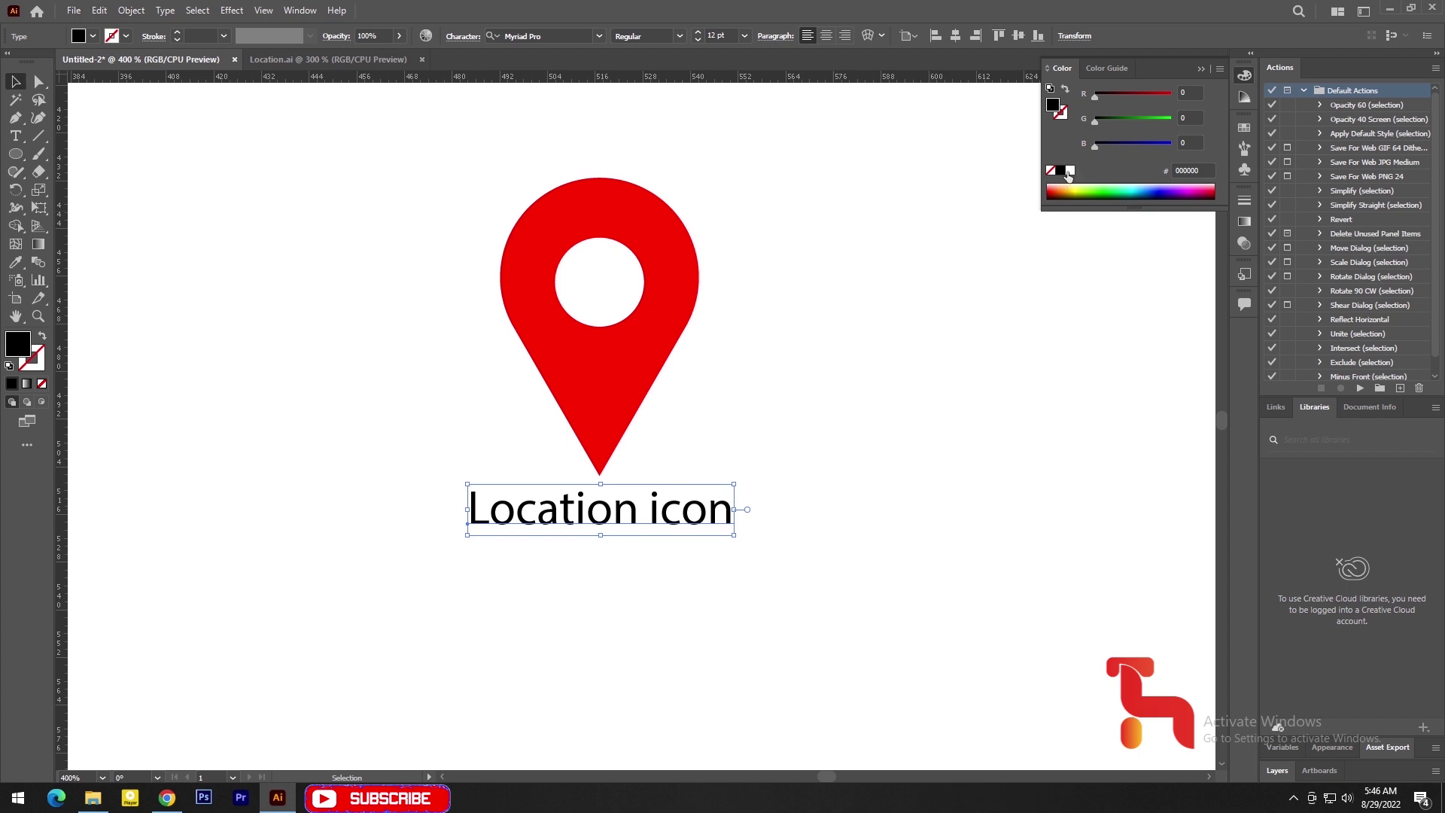
Step: Make the 'Location icon' text white and draw a rectangle covering the pin and label
left_click(1069, 170)
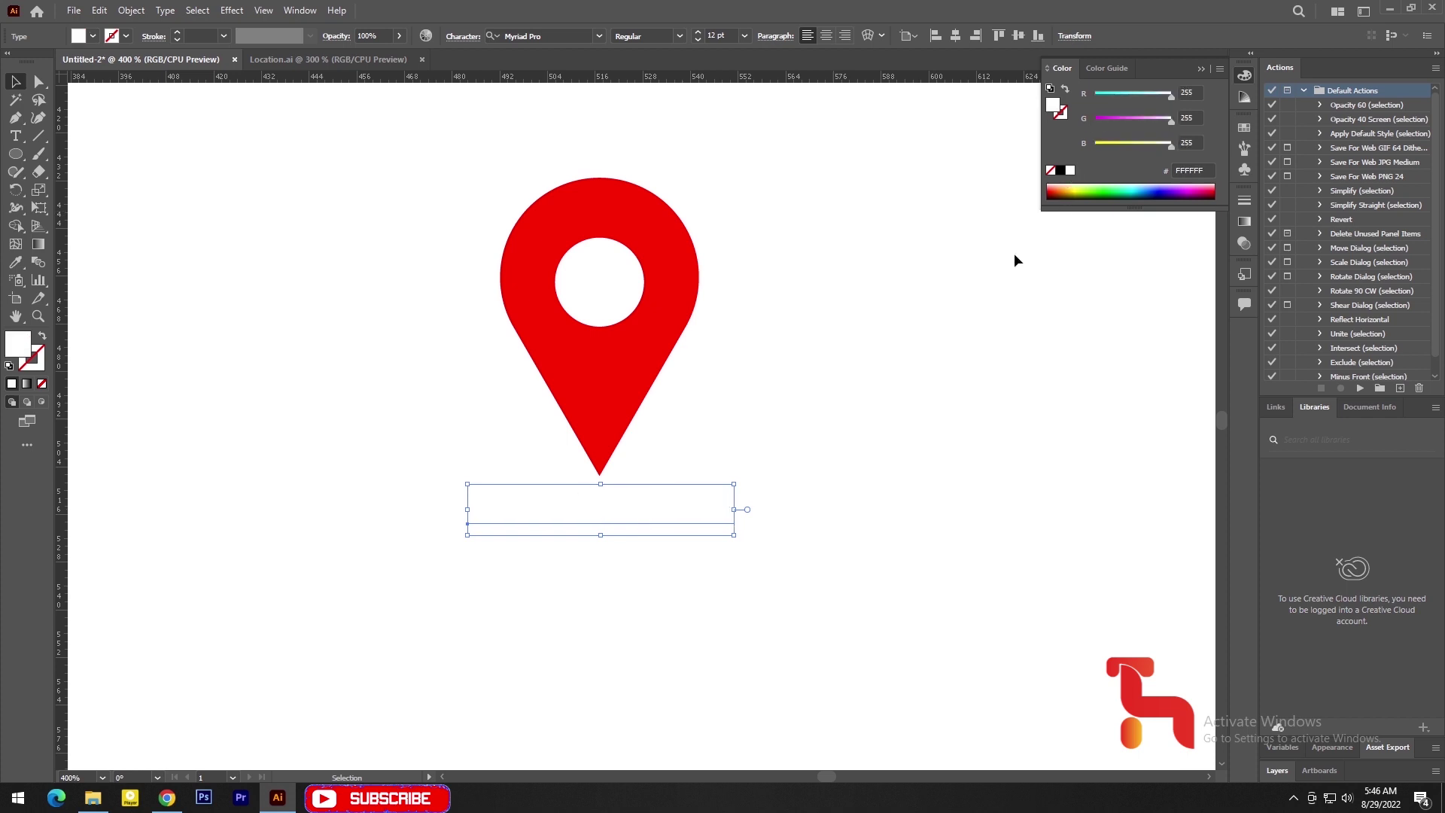
left_click(15, 153)
left_click(100, 157)
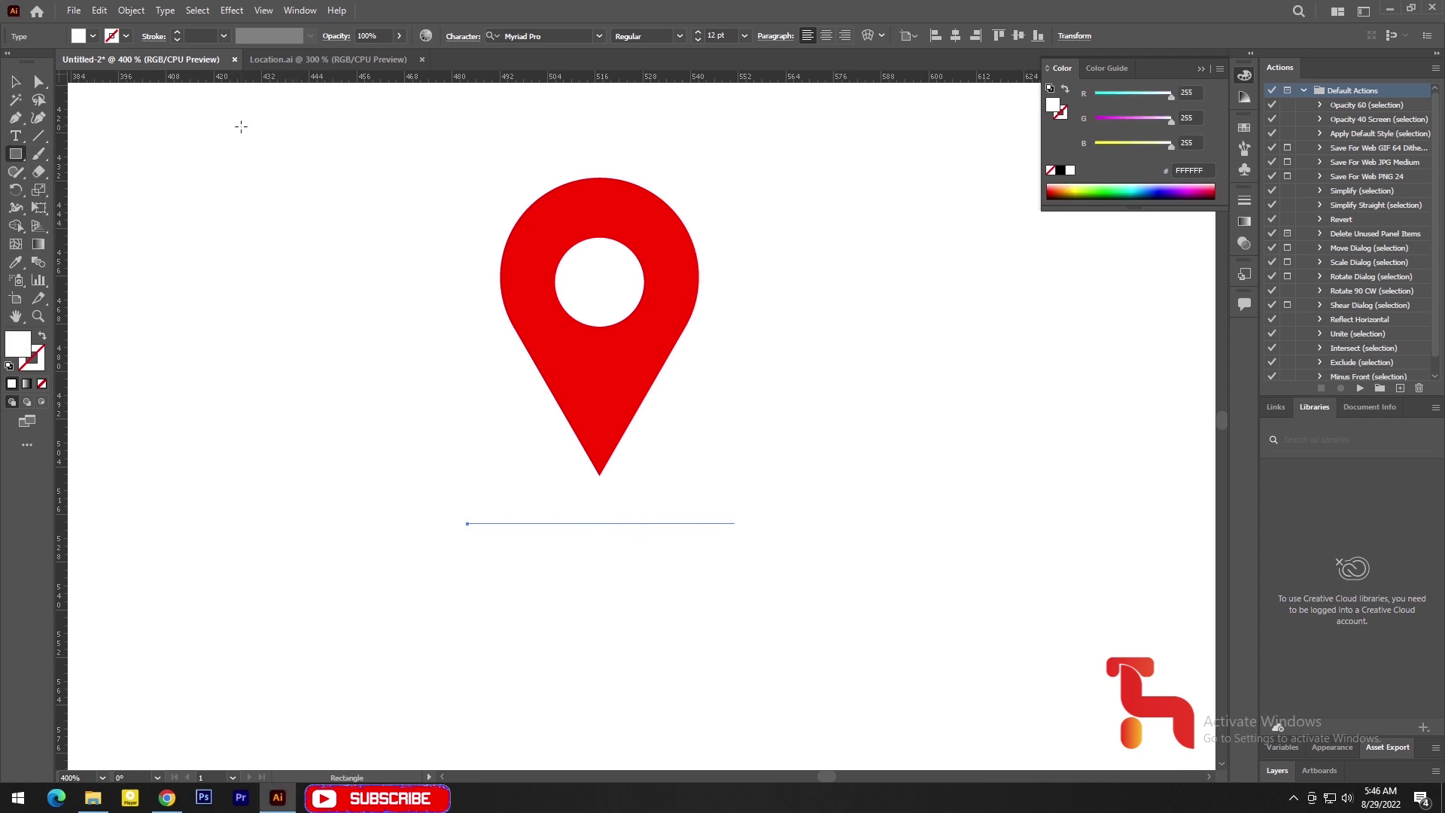
left_click_drag(234, 116, 949, 594)
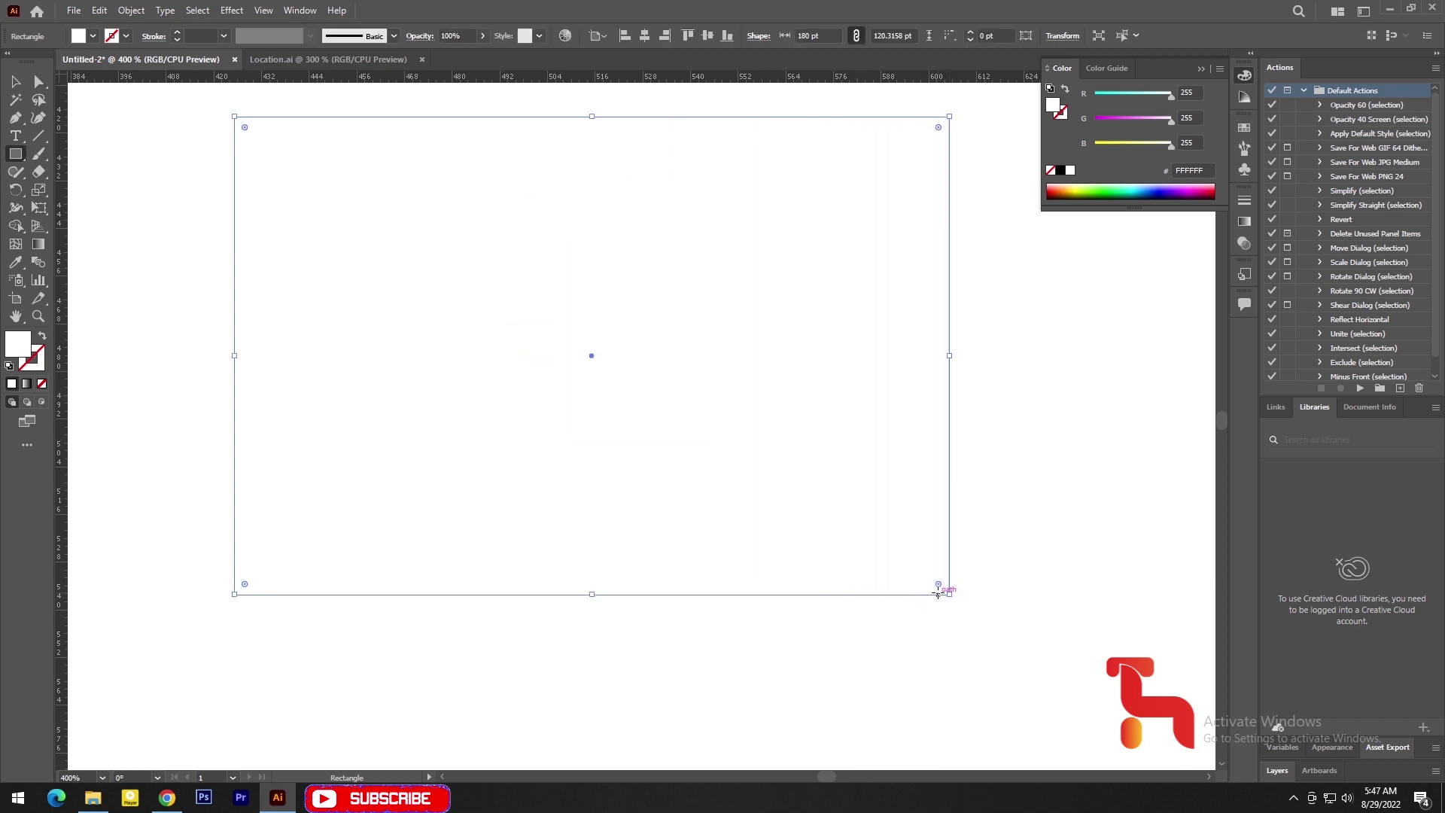
Step: Send the rectangle behind the pin and text, fill it black, and deselect it
right_click(775, 137)
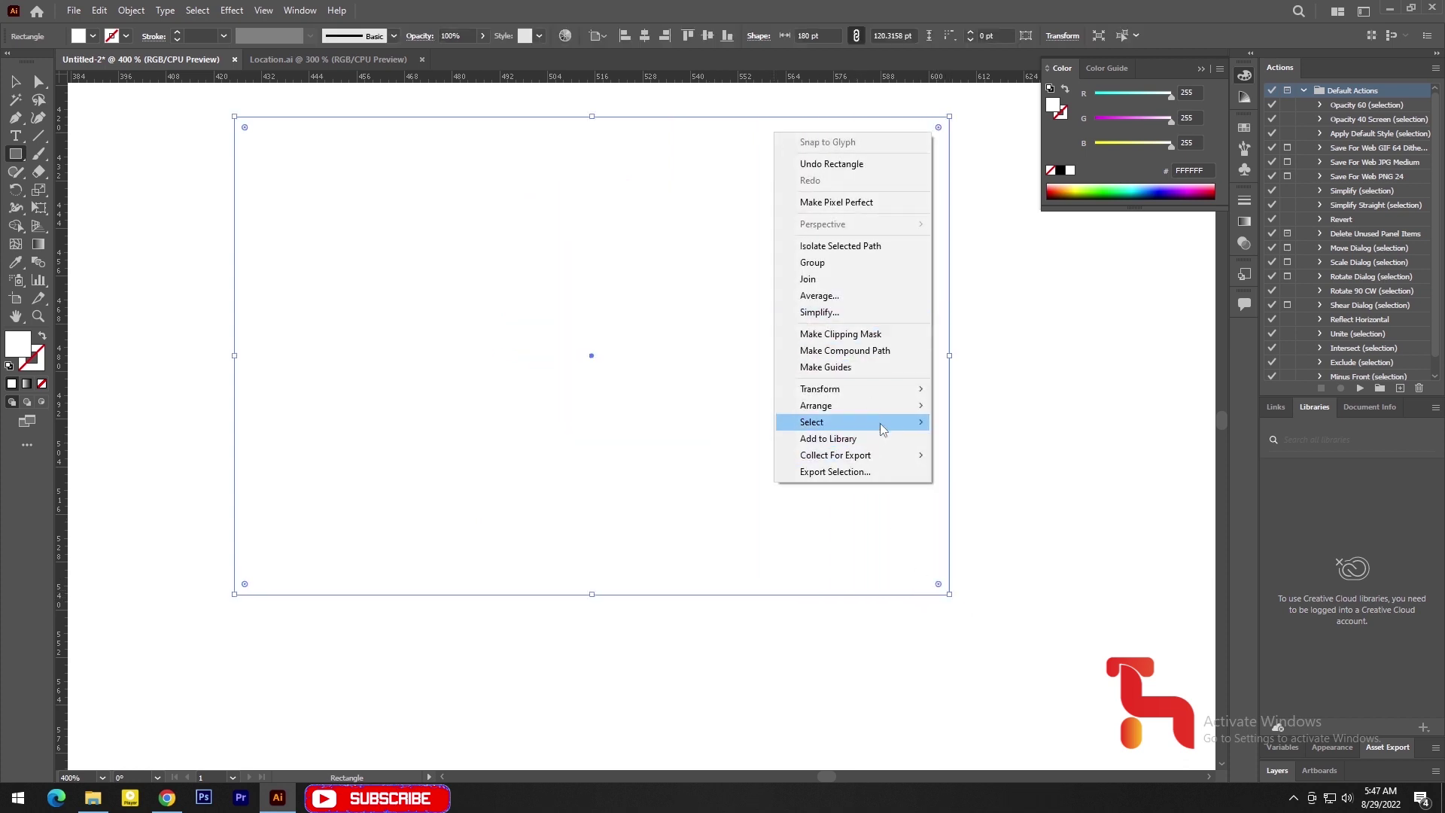
left_click(1003, 453)
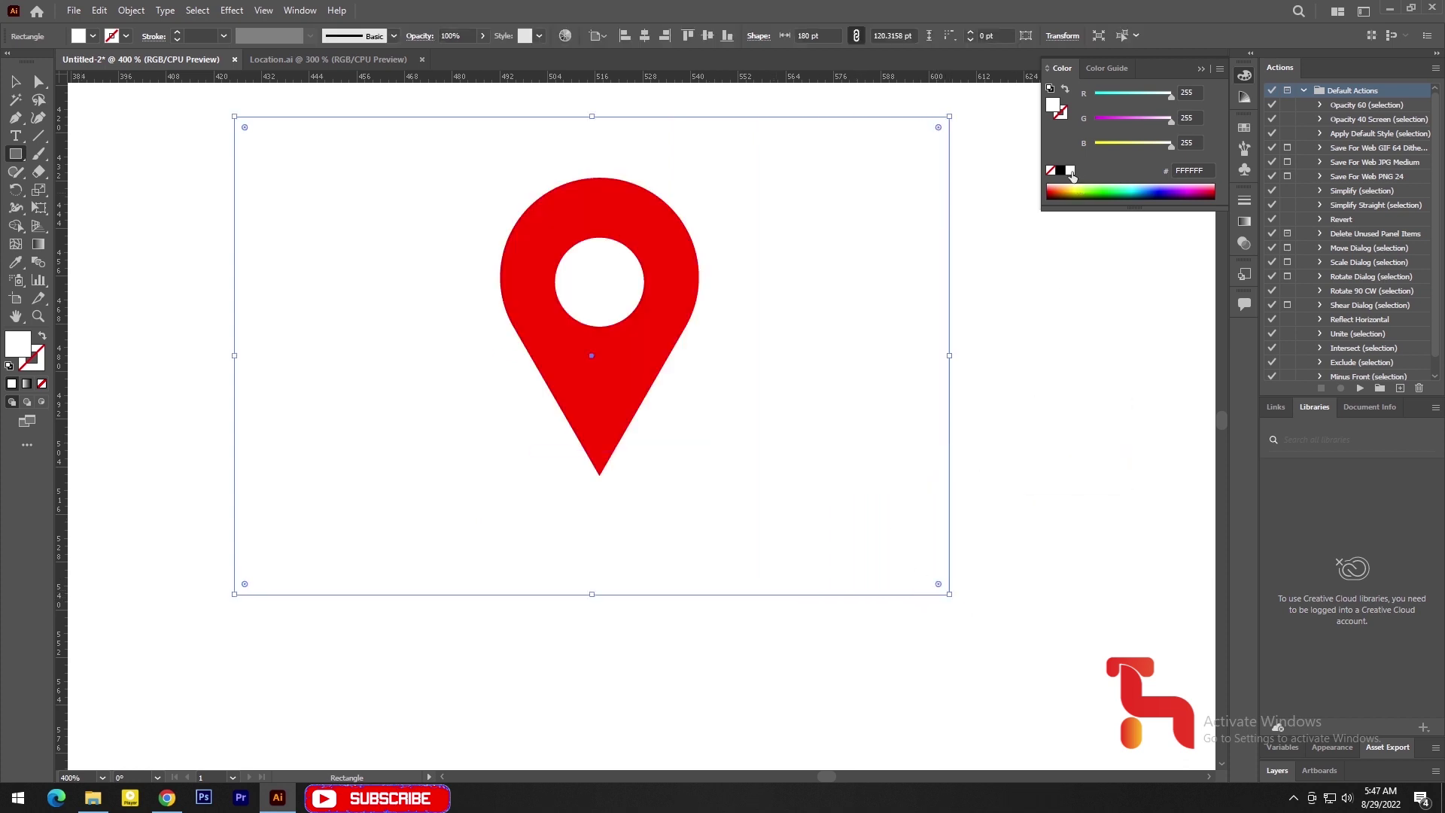
left_click(1060, 170)
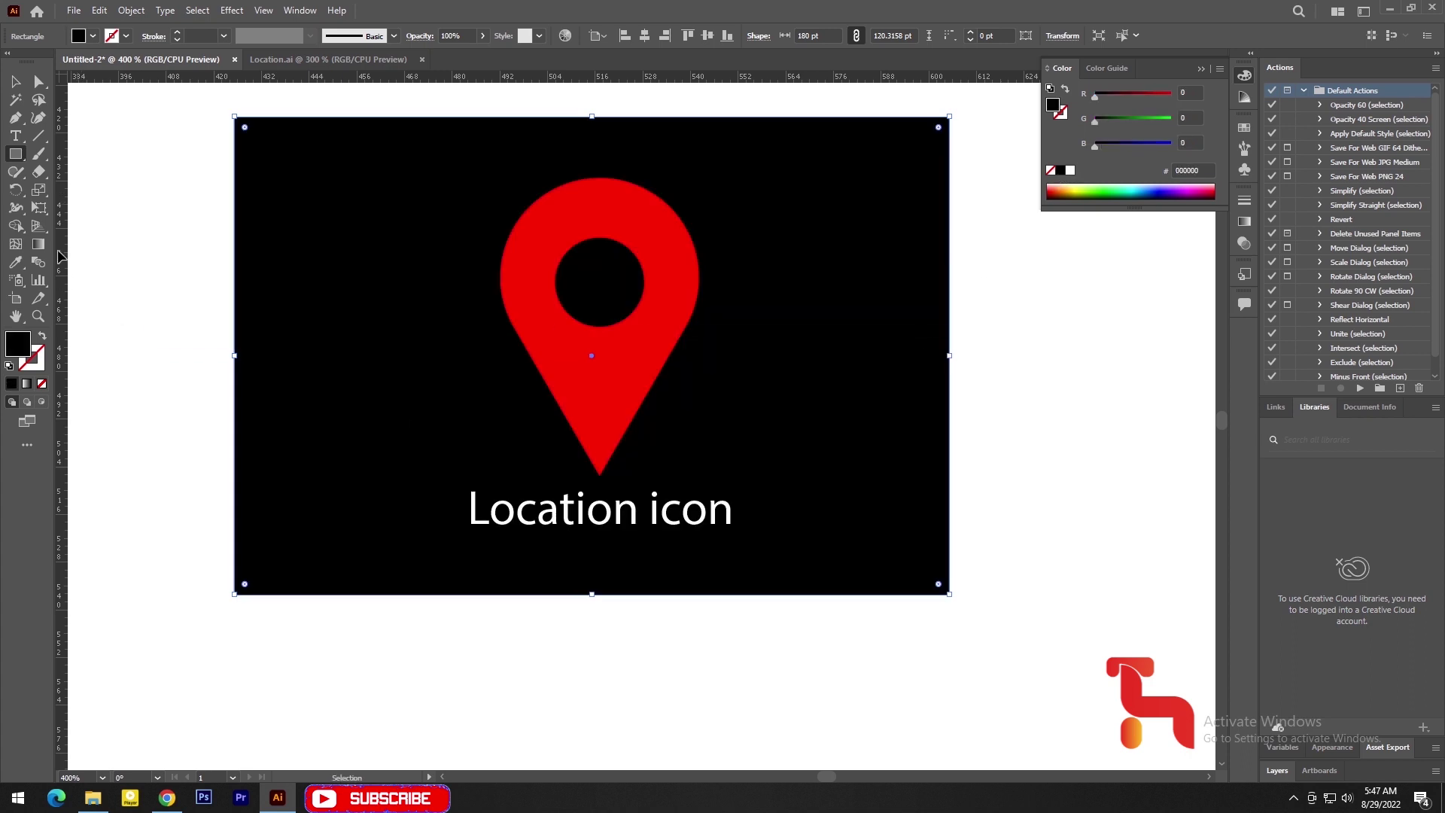
left_click(15, 81)
left_click(134, 179)
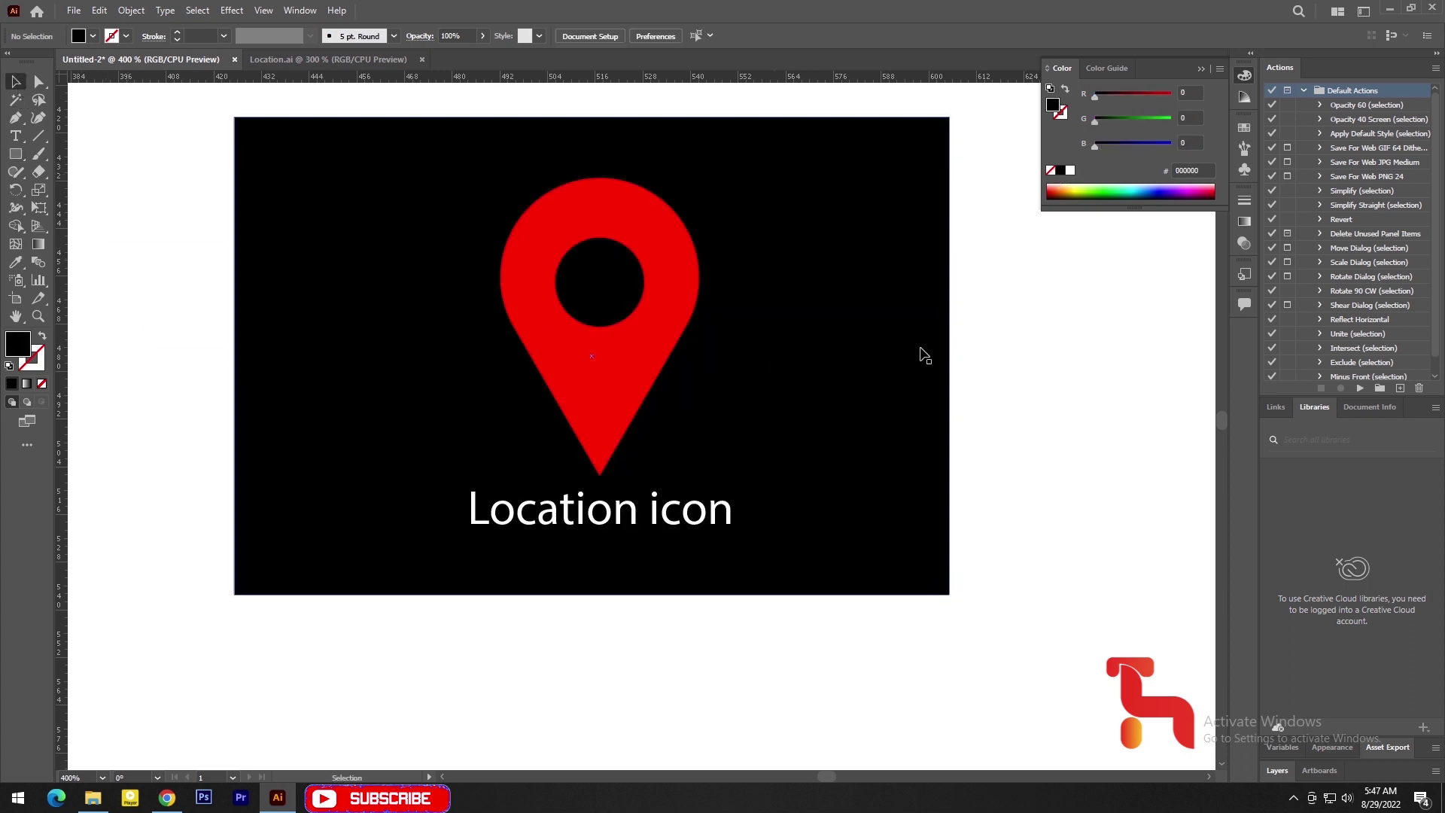